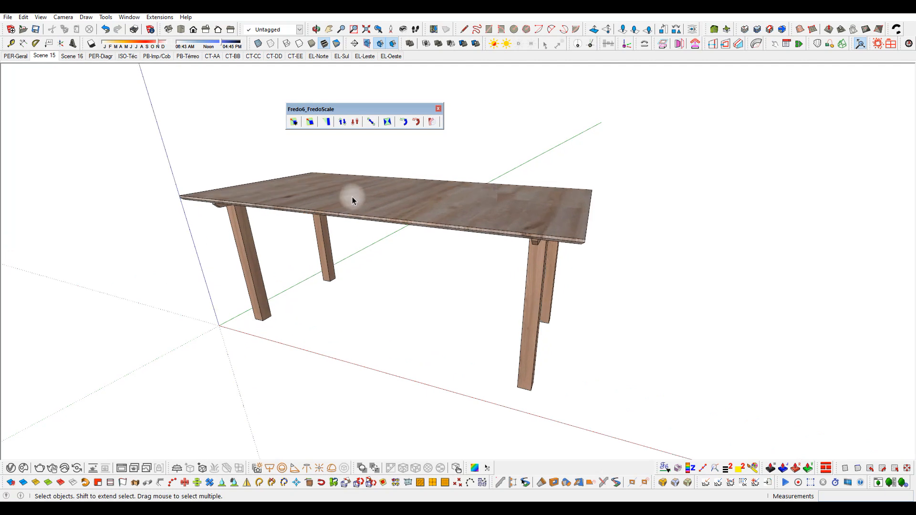
Step: Open the table group and select its long underside rail and tabletop individually to inspect how it is built
scroll(372, 237, down, 2)
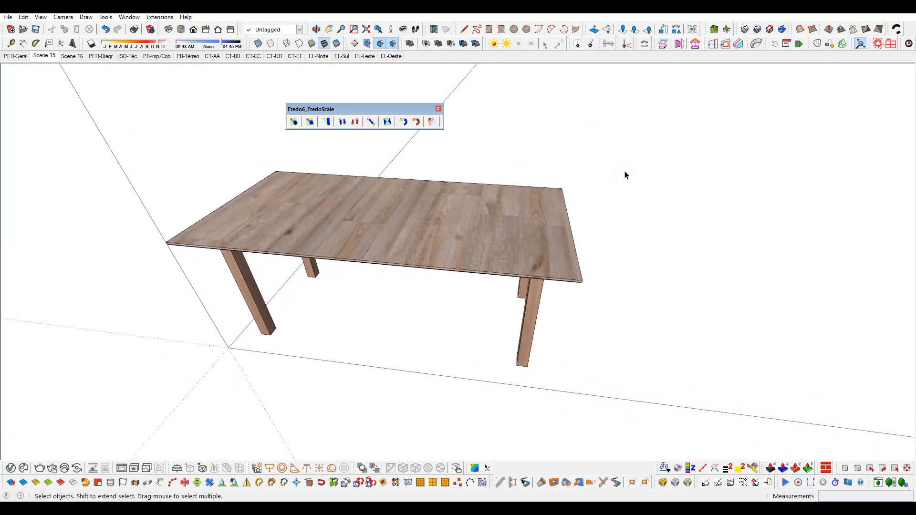
click(483, 243)
middle_drag(428, 242, 548, 205)
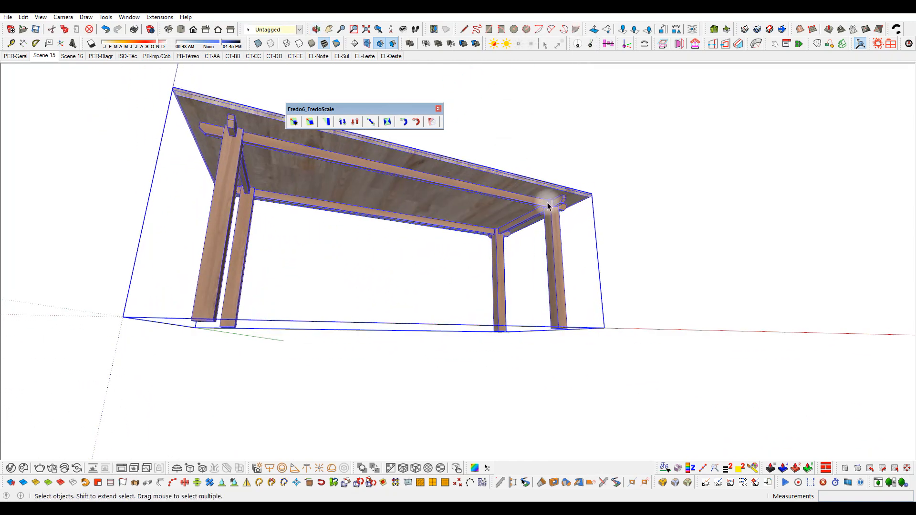
double_click(548, 228)
click(549, 228)
click(512, 197)
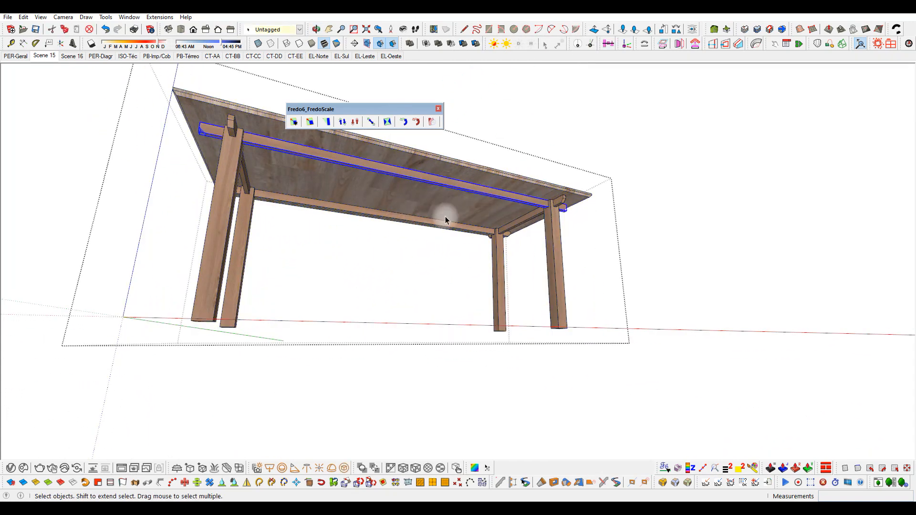
click(362, 173)
middle_drag(566, 151, 344, 297)
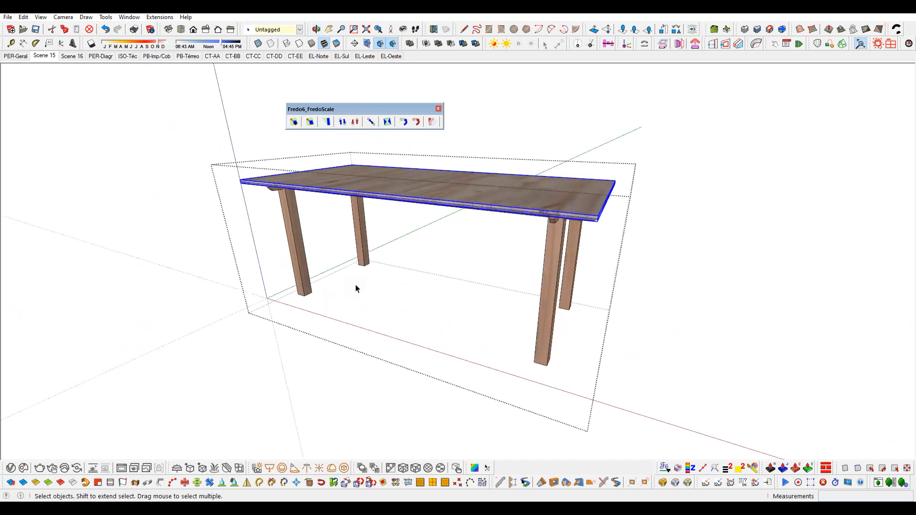
key(Escape)
Step: Select the whole table and try to shorten it along the red axis with the standard Scale tool
click(423, 192)
middle_drag(352, 187, 384, 226)
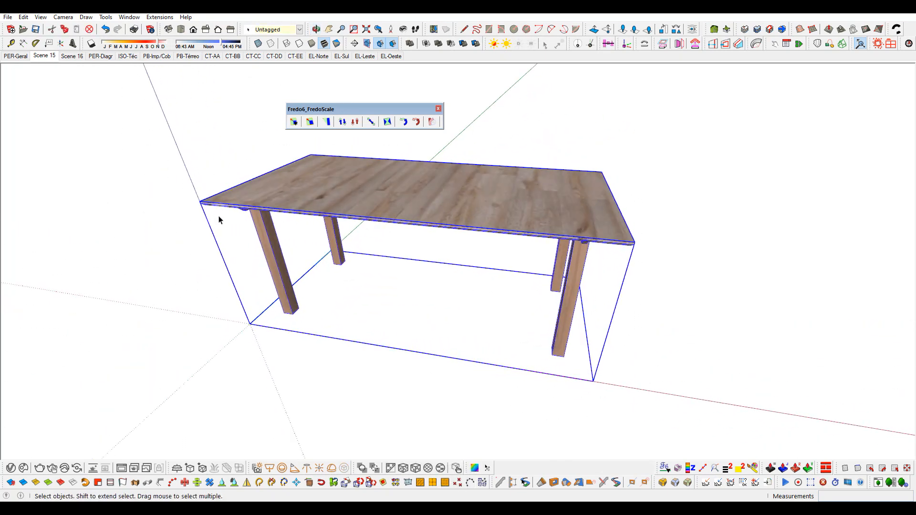
scroll(396, 202, down, 5)
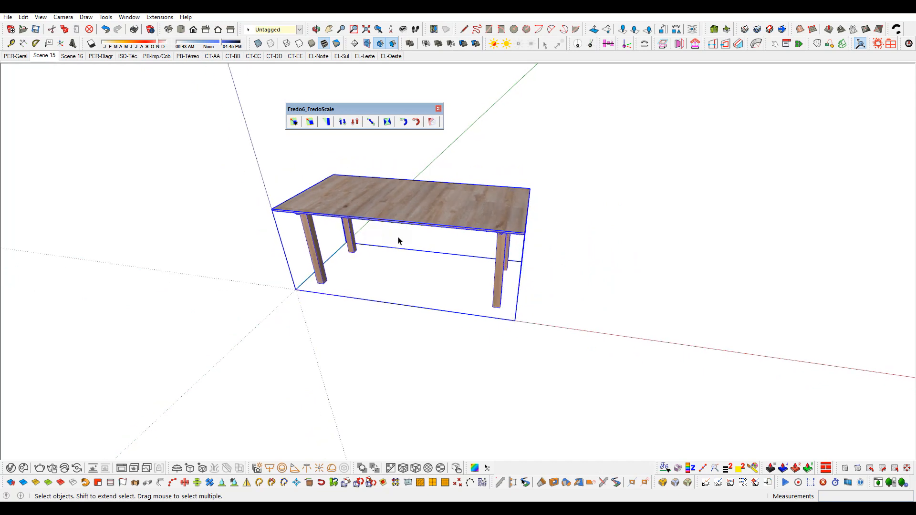
middle_drag(400, 241, 399, 218)
scroll(444, 229, up, 3)
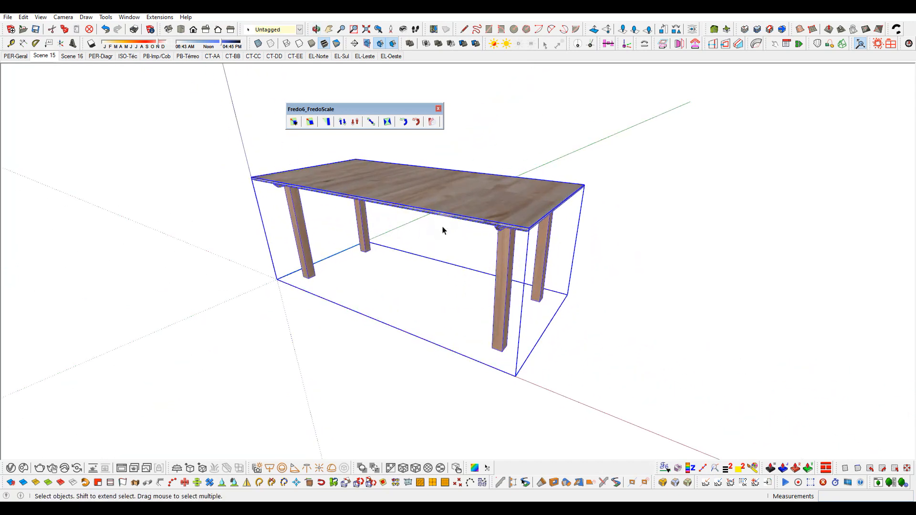
key(shift+s)
middle_drag(580, 262, 568, 293)
click(562, 274)
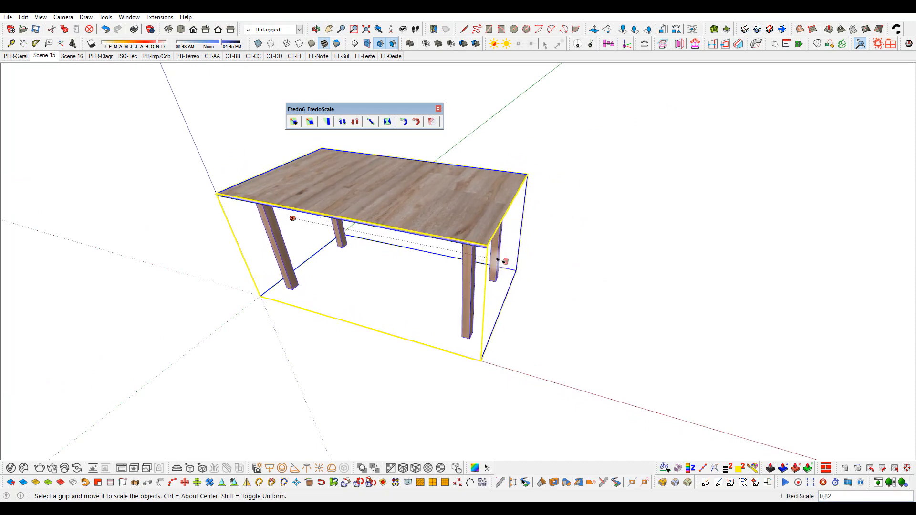
scroll(455, 259, down, 4)
scroll(413, 250, up, 6)
click(408, 241)
Step: Examine the scaled table's legs, underside frame and tabletop texture for distortion from several angles
middle_drag(408, 241, 521, 213)
middle_drag(313, 161, 364, 190)
scroll(383, 262, down, 3)
middle_drag(349, 152, 307, 177)
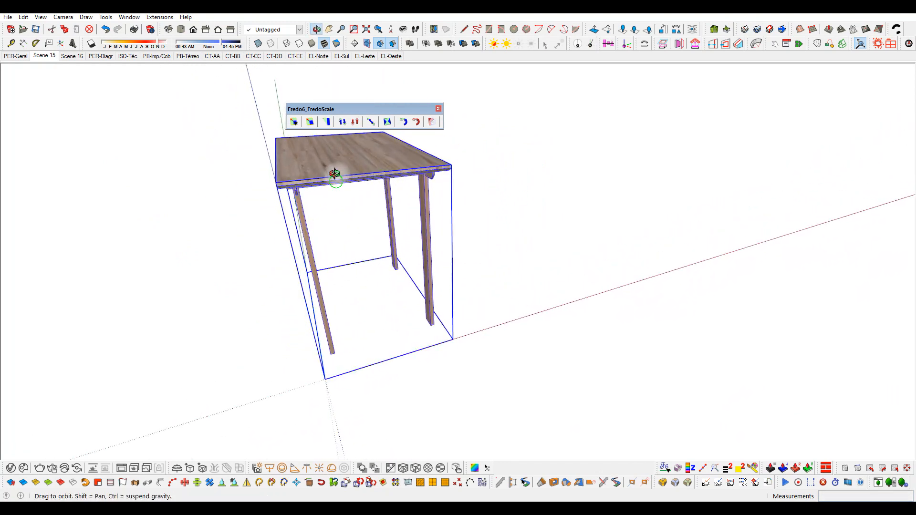
scroll(303, 176, up, 2)
scroll(300, 173, up, 2)
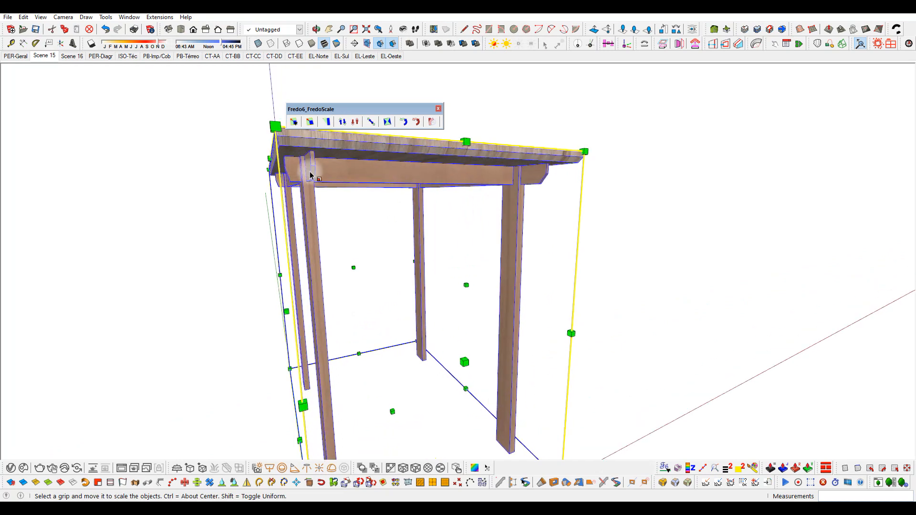
middle_drag(529, 172, 436, 254)
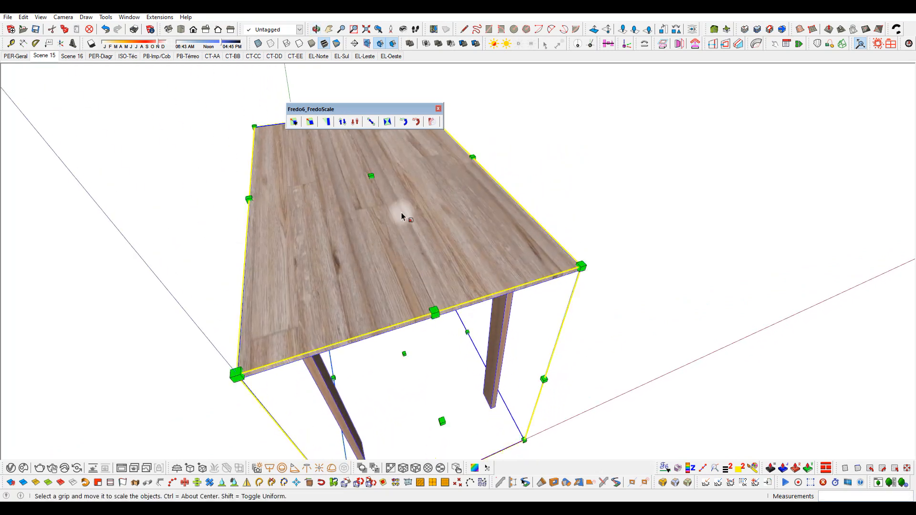
scroll(402, 223, down, 1)
Step: Undo the table's red-axis scaling and leave the Scale tool
key(ctrl+z)
scroll(402, 223, down, 4)
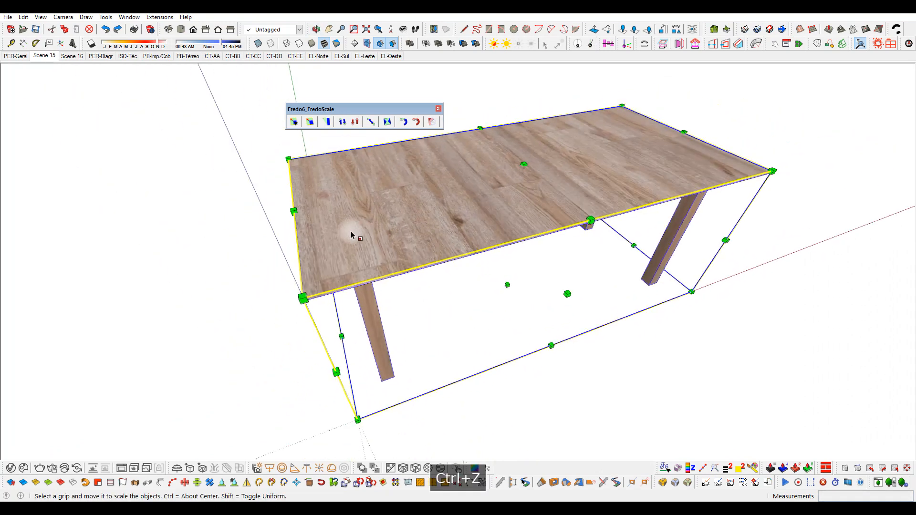
middle_drag(350, 231, 607, 213)
scroll(454, 209, down, 4)
scroll(607, 213, up, 3)
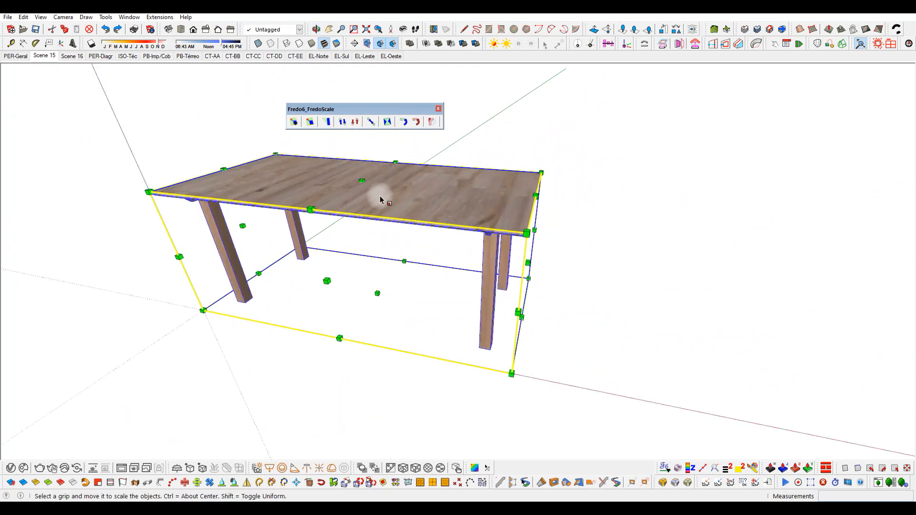
key(space)
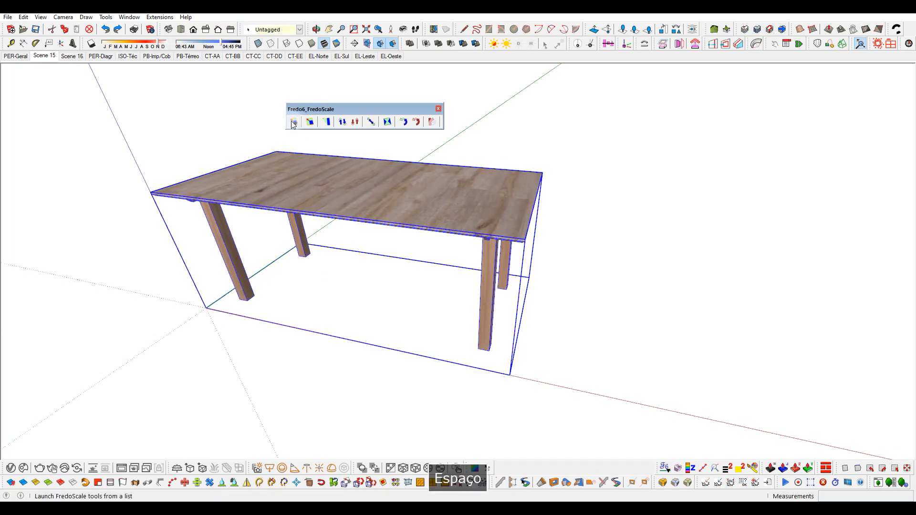
Step: Open the list of FredoScale tools to review the available operations, and close it
click(293, 123)
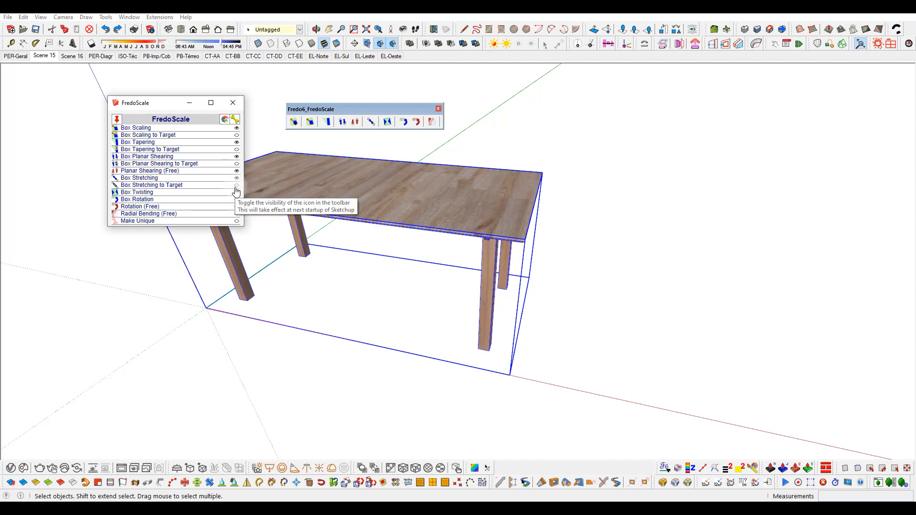
click(237, 107)
middle_drag(289, 176, 337, 199)
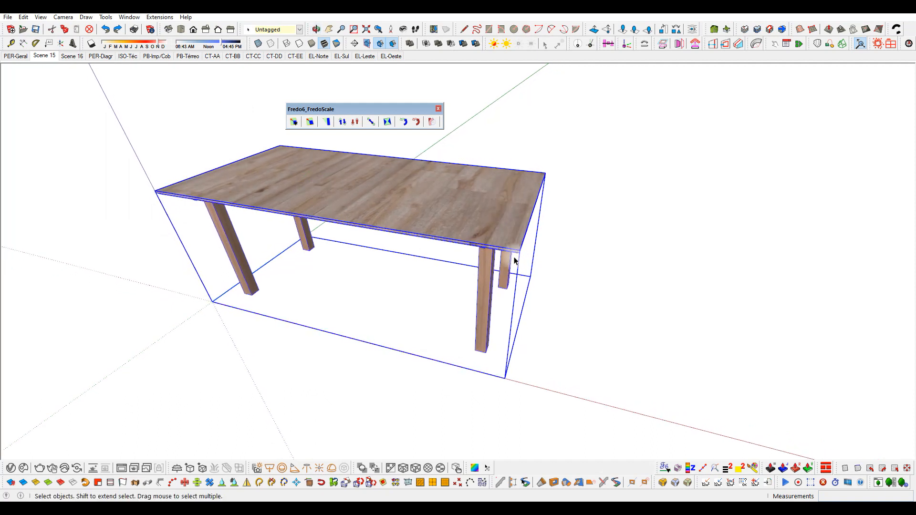
Step: Resize the table from its upper corner with Box Scaling to 1,6 m red, 0,8 m green and 0,65 m blue
click(310, 122)
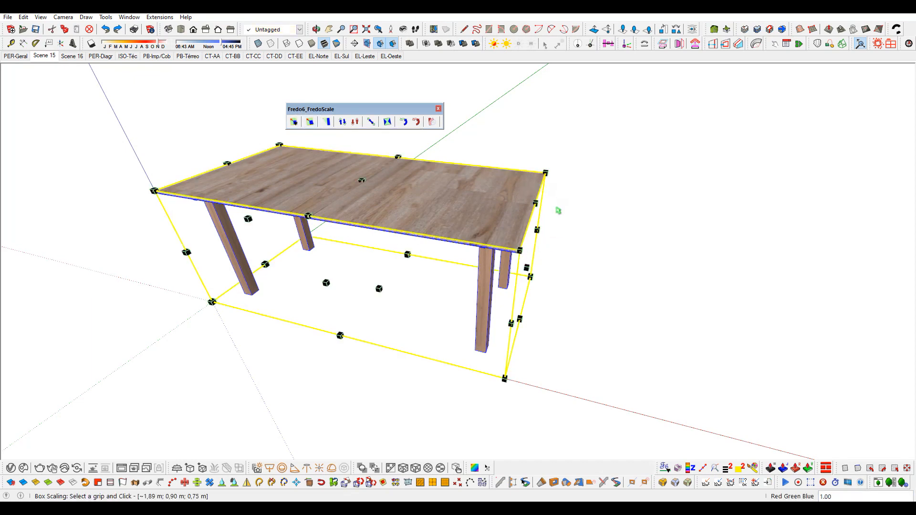
drag(527, 268, 525, 287)
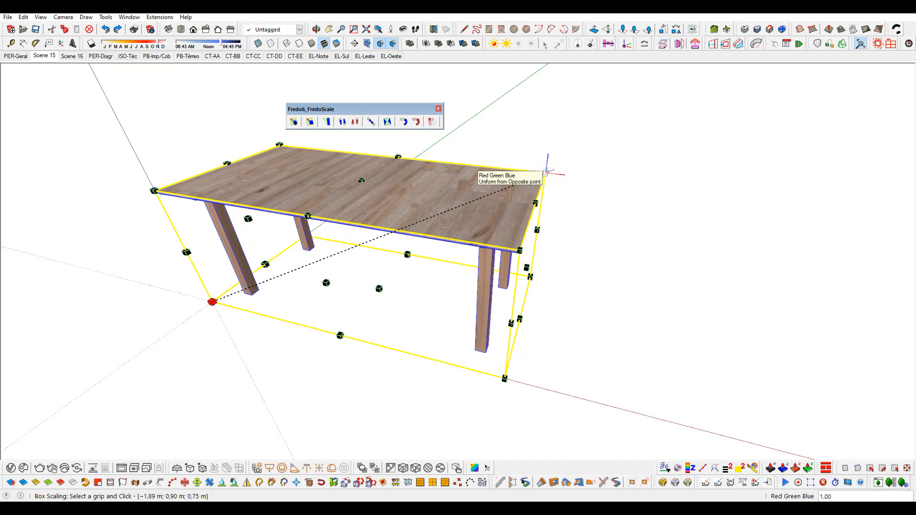
middle_drag(538, 230, 512, 248)
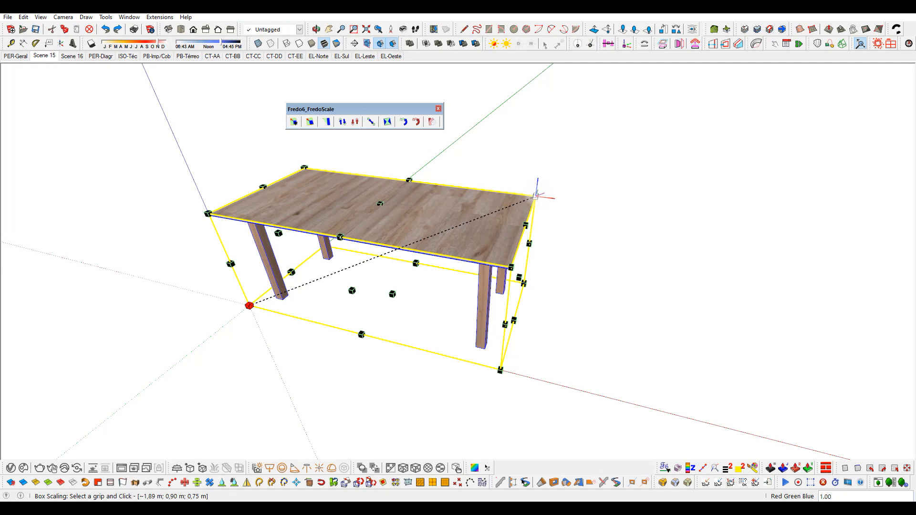
double_click(535, 196)
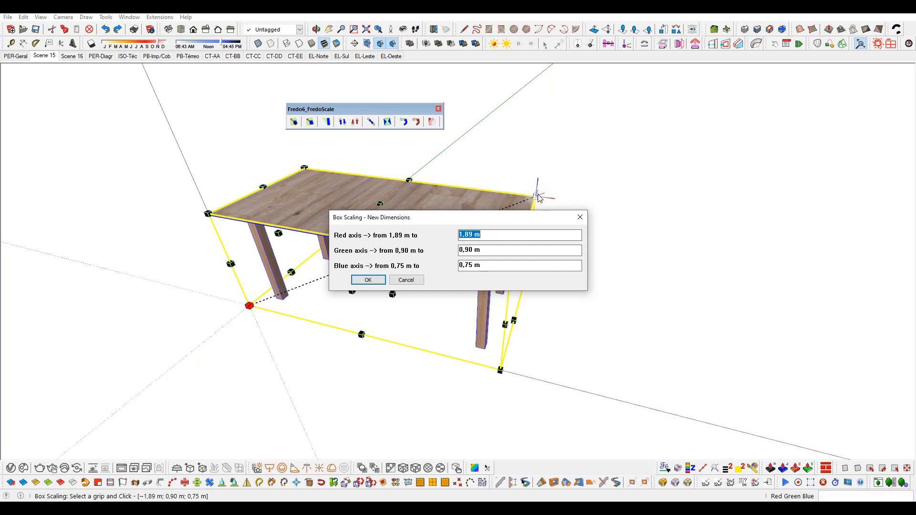
text(1,6)
key(Tab)
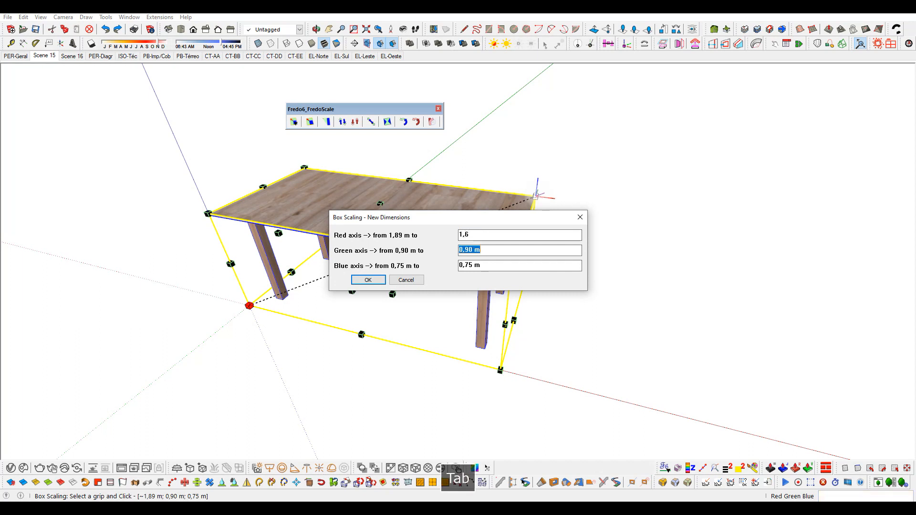
text(,8)
key(Tab)
text(,6)
click(370, 282)
drag(409, 217, 630, 94)
click(592, 157)
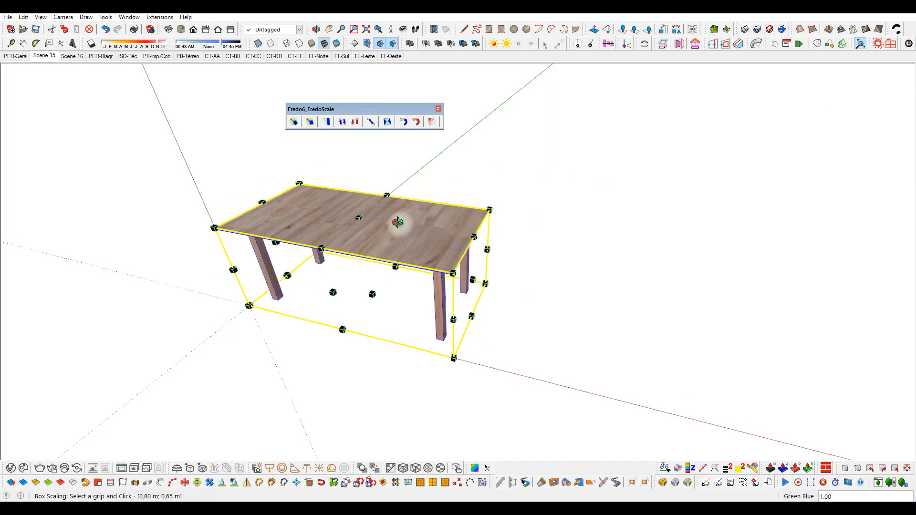
Step: Measure the tabletop's width and length and the table's height with the Tape Measure tool
key(t)
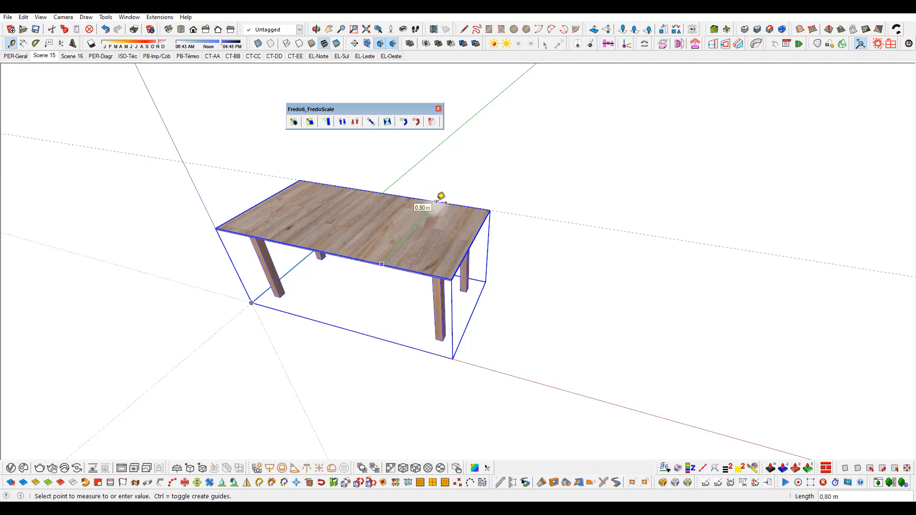
key(Escape)
click(262, 201)
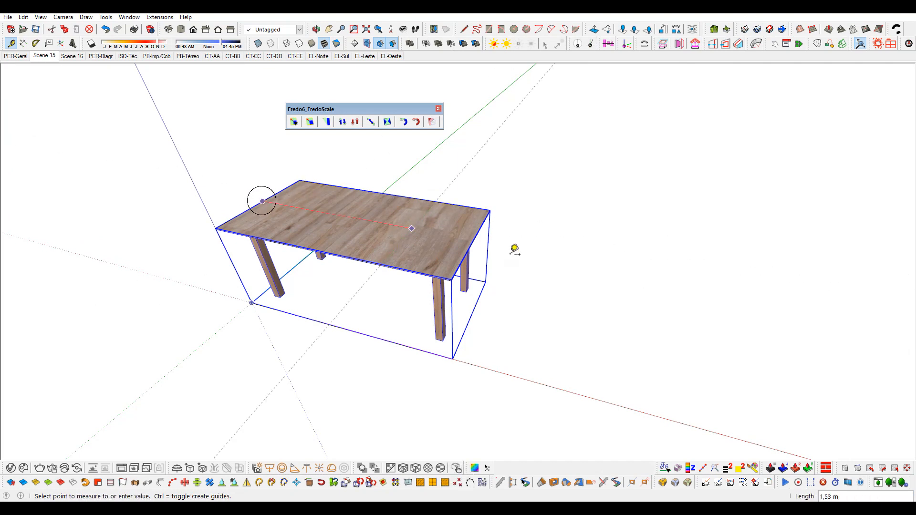
key(Escape)
click(424, 275)
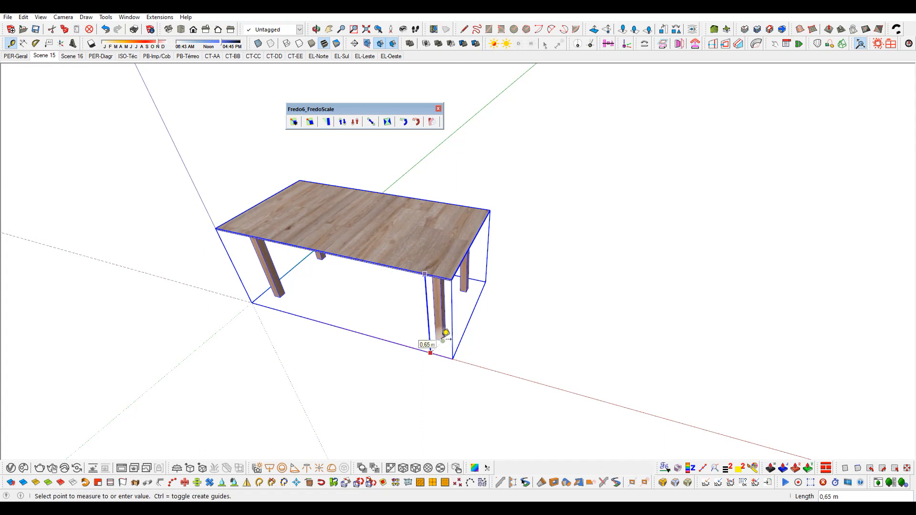
key(space)
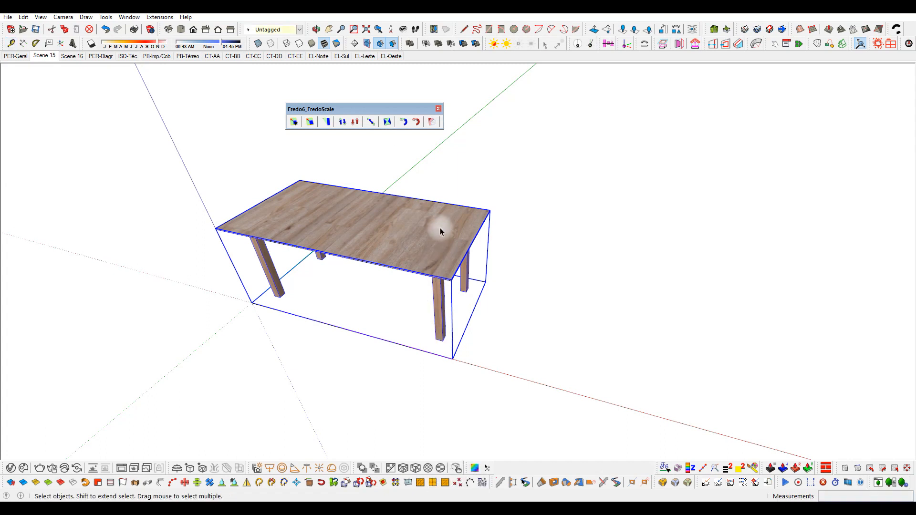
Step: Undo the box scaling of the table
click(381, 186)
key(ctrl+z)
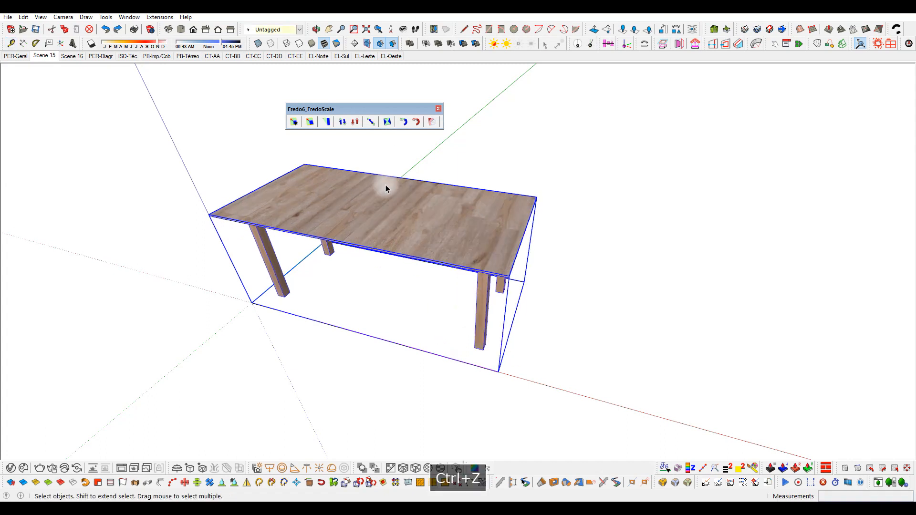
mouse_move(402, 188)
middle_down()
mouse_move(401, 176)
mouse_move(411, 191)
middle_up()
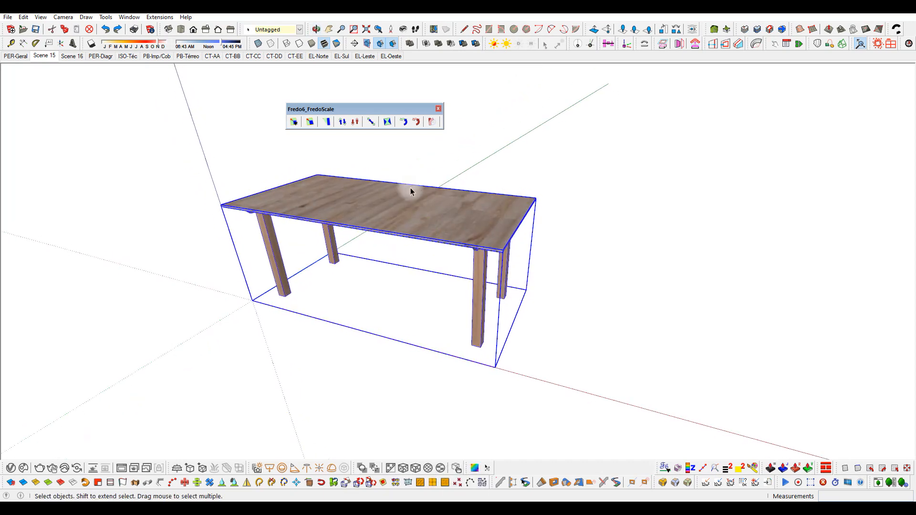
scroll(410, 189, up, 2)
click(333, 210)
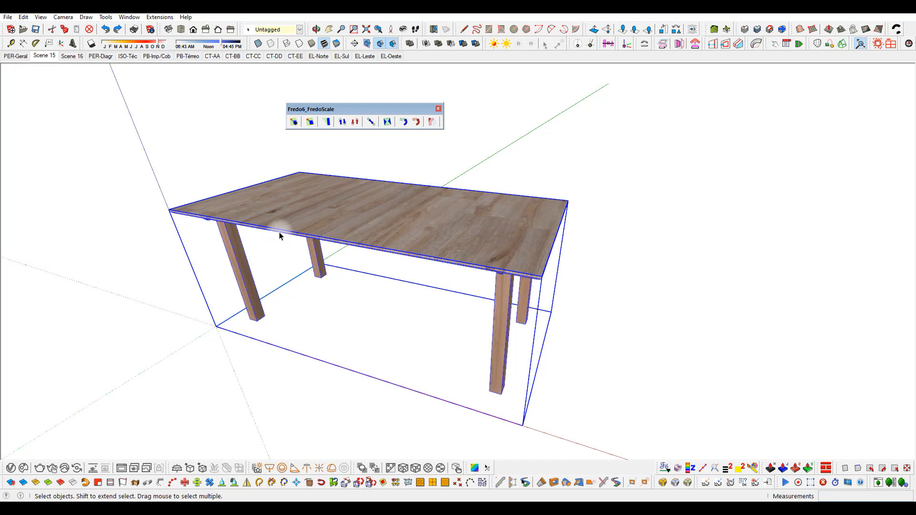
Step: Apply Box Tapering to the table, lowering its end farthest along the red axis to a blue-axis factor of 0.10
scroll(276, 231, down, 2)
click(408, 227)
middle_drag(408, 225, 440, 250)
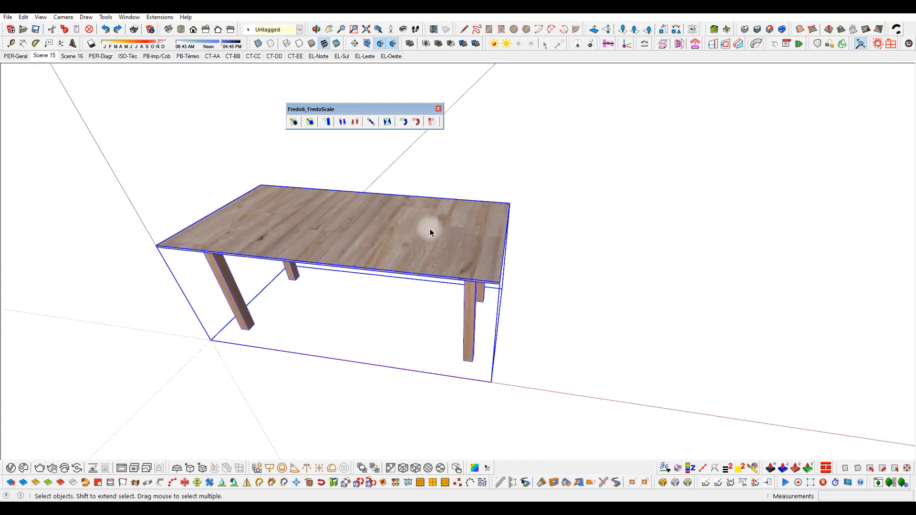
click(327, 122)
middle_drag(502, 239, 367, 217)
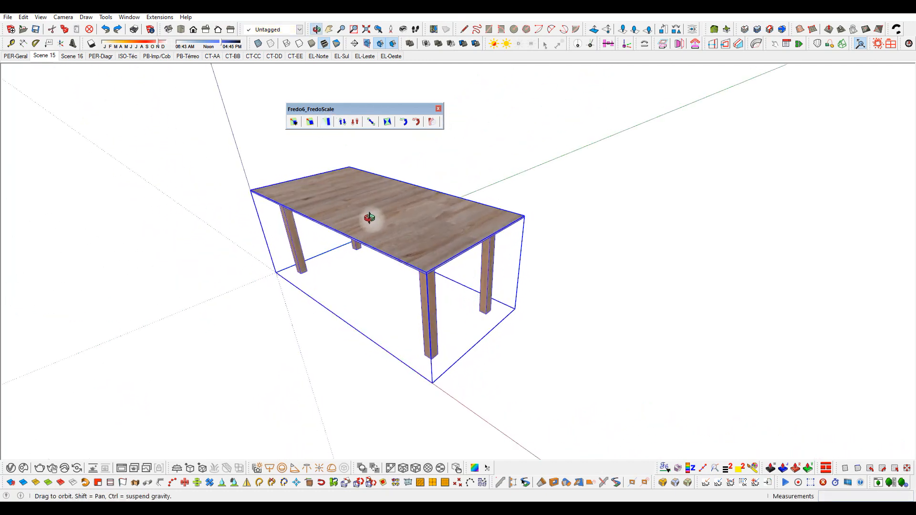
scroll(496, 268, up, 2)
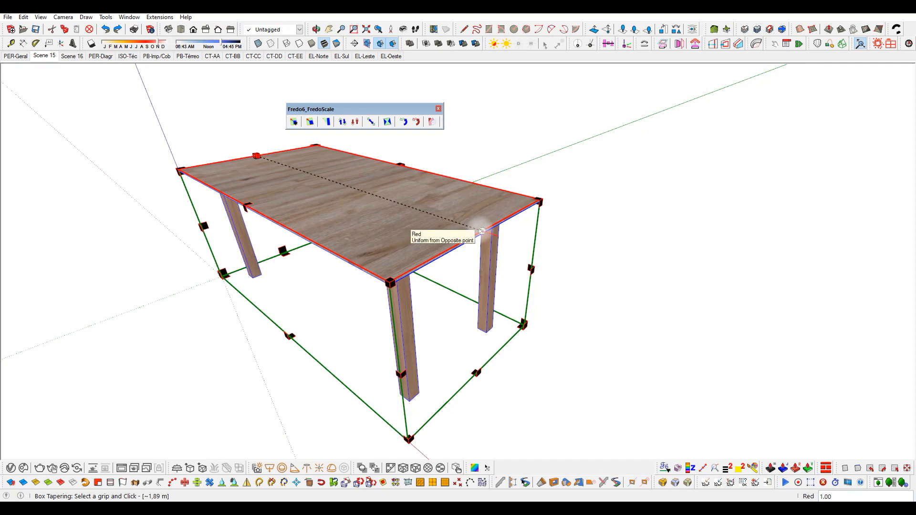
key(Up)
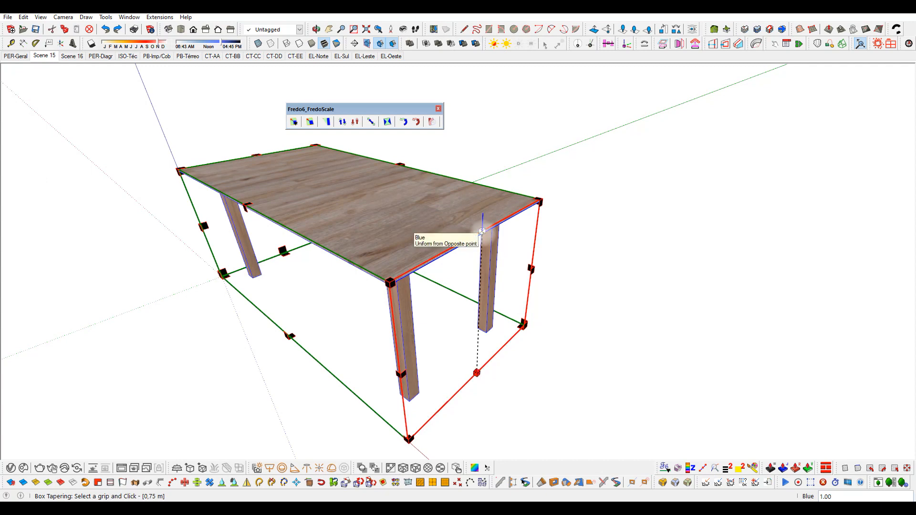
click(482, 232)
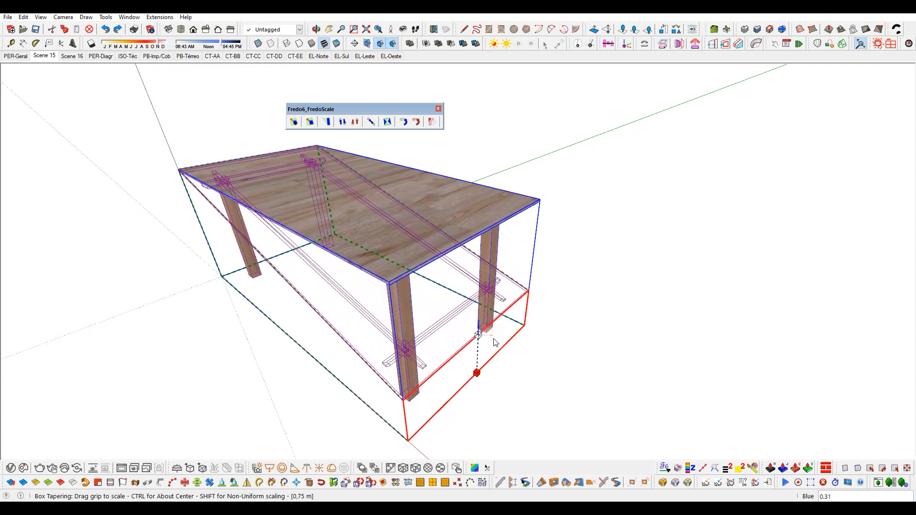
click(467, 374)
middle_drag(342, 351, 540, 182)
middle_drag(561, 184, 570, 216)
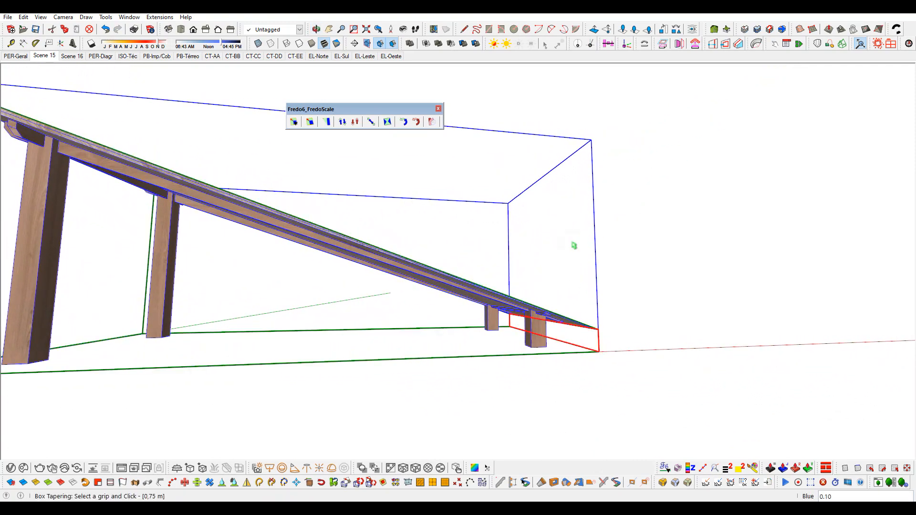
Step: Inspect the tapered table from several angles and undo the box tapering
scroll(579, 271, down, 3)
middle_drag(488, 260, 508, 277)
scroll(527, 280, up, 4)
scroll(527, 293, down, 3)
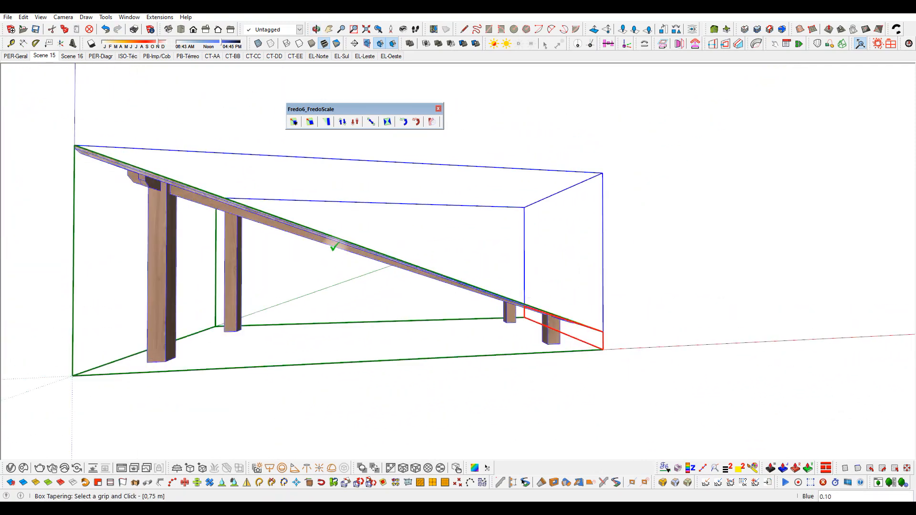
middle_drag(361, 271, 405, 241)
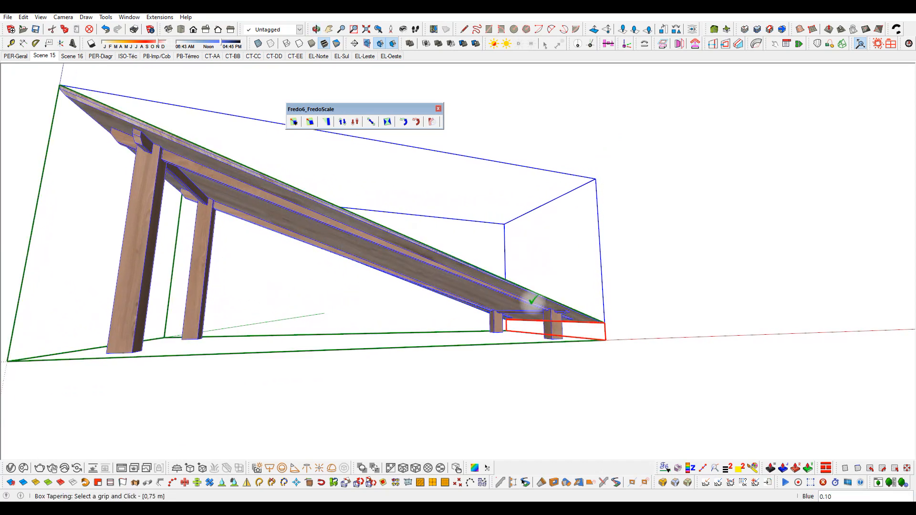
middle_drag(558, 310, 414, 340)
key(ctrl+z)
middle_drag(515, 220, 501, 241)
key(space)
Step: Open the table group and apply Box Tapering to the tabletop alone, narrowing one end along the green axis
middle_drag(460, 199, 370, 310)
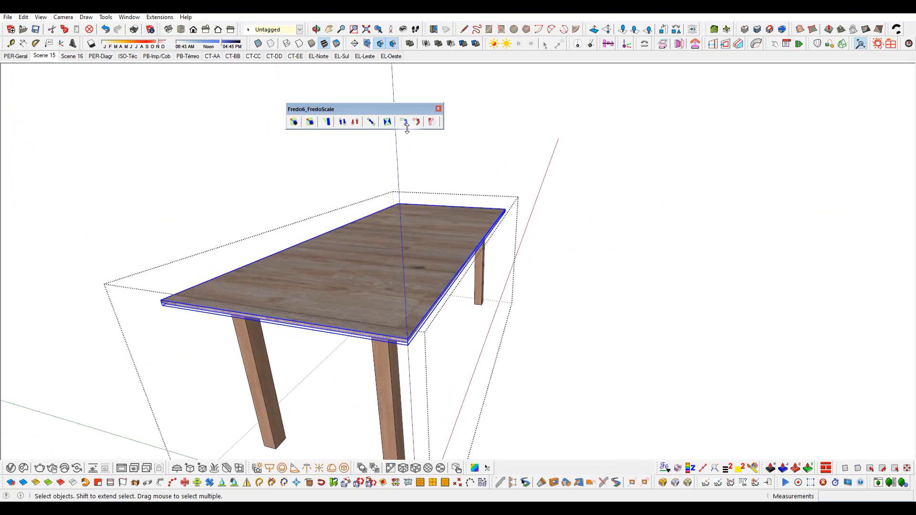
click(326, 123)
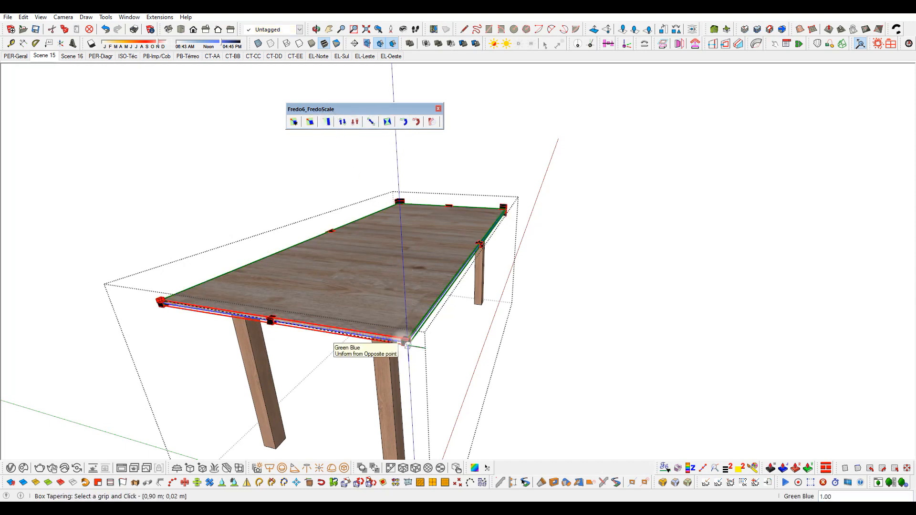
scroll(407, 339, up, 4)
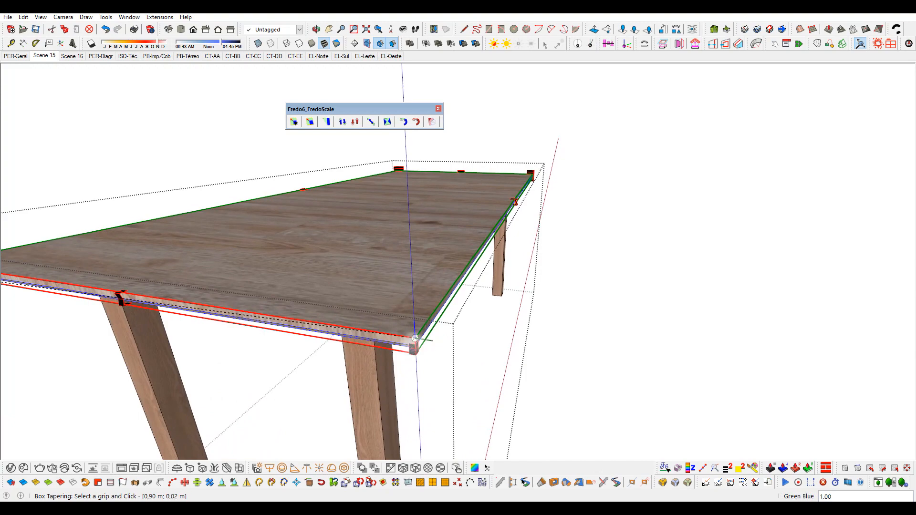
click(414, 348)
scroll(416, 349, down, 2)
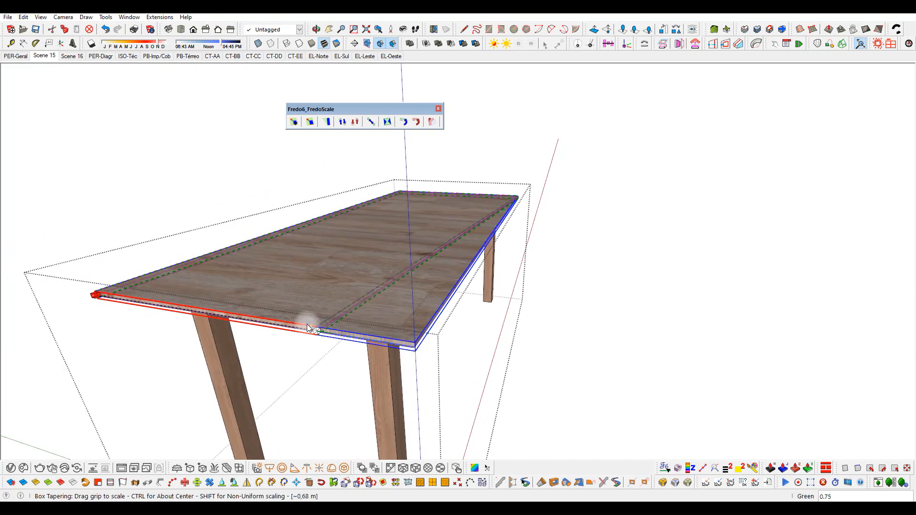
click(266, 321)
middle_drag(287, 347, 362, 301)
key(space)
middle_drag(438, 300, 333, 262)
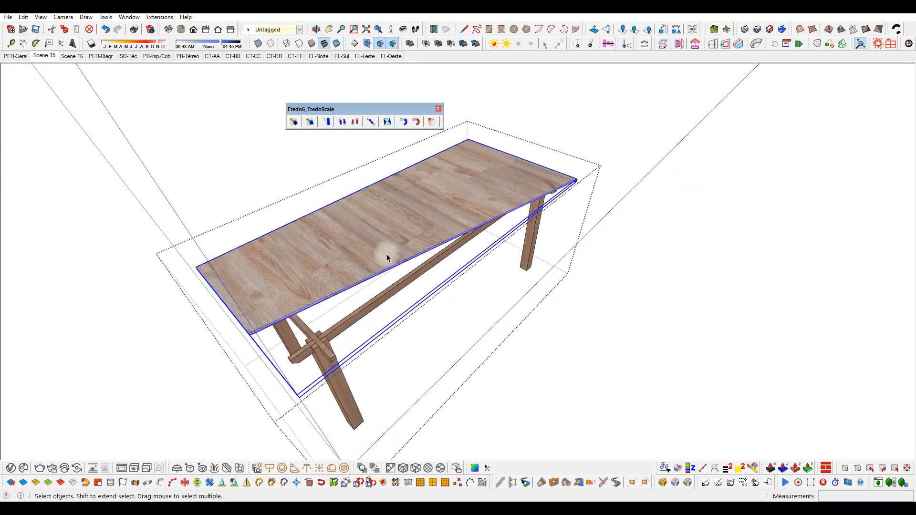
Step: Undo the tapering of the tabletop and leave the table group
key(ctrl+z)
middle_drag(475, 247, 232, 210)
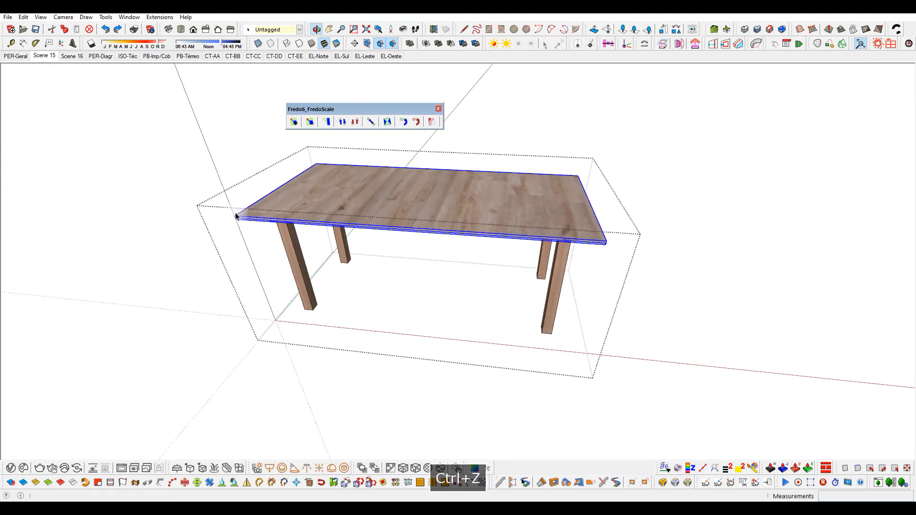
scroll(355, 194, down, 4)
scroll(405, 190, up, 3)
click(446, 194)
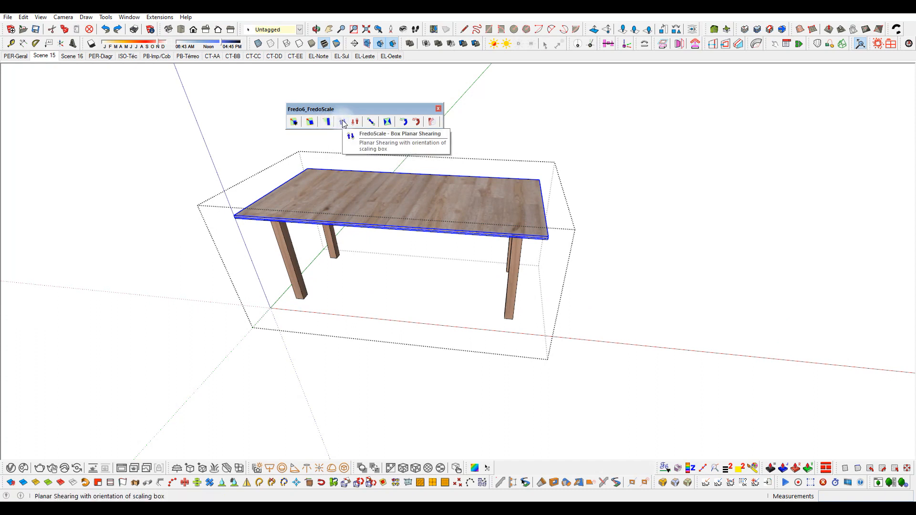
key(Escape)
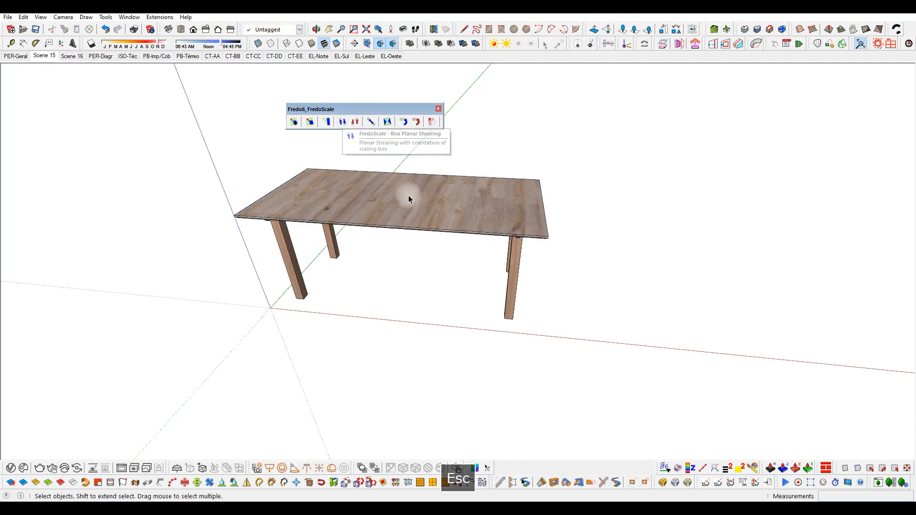
Step: Select the whole table and apply Box Planar Shearing, raising its end farthest along the red axis
click(389, 186)
click(326, 122)
middle_drag(474, 280, 546, 237)
drag(535, 220, 548, 81)
middle_drag(499, 299, 531, 237)
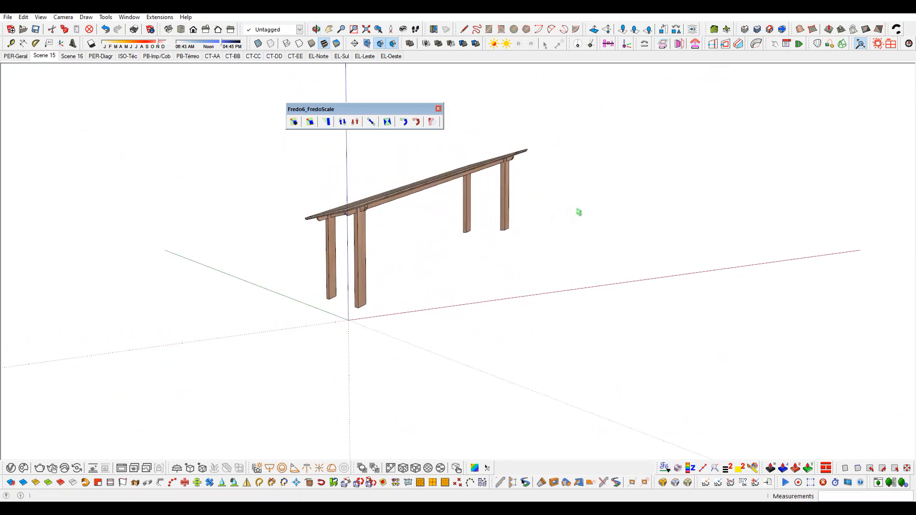
middle_drag(579, 212, 399, 253)
Step: Undo the box planar shearing of the table
key(ctrl+z)
middle_drag(482, 341, 548, 282)
key(space)
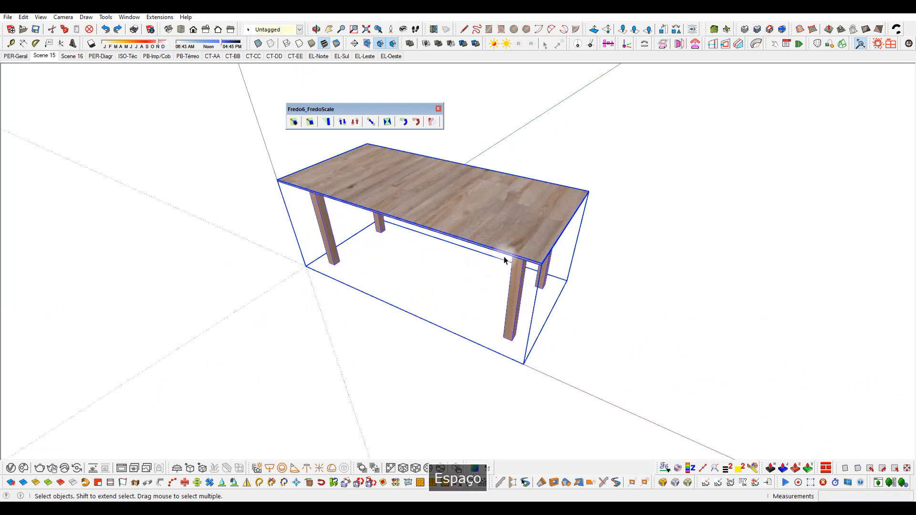
Step: Skew the table horizontally with free Planar Shearing, using the midpoint of the tabletop's short edge as the origin
click(354, 123)
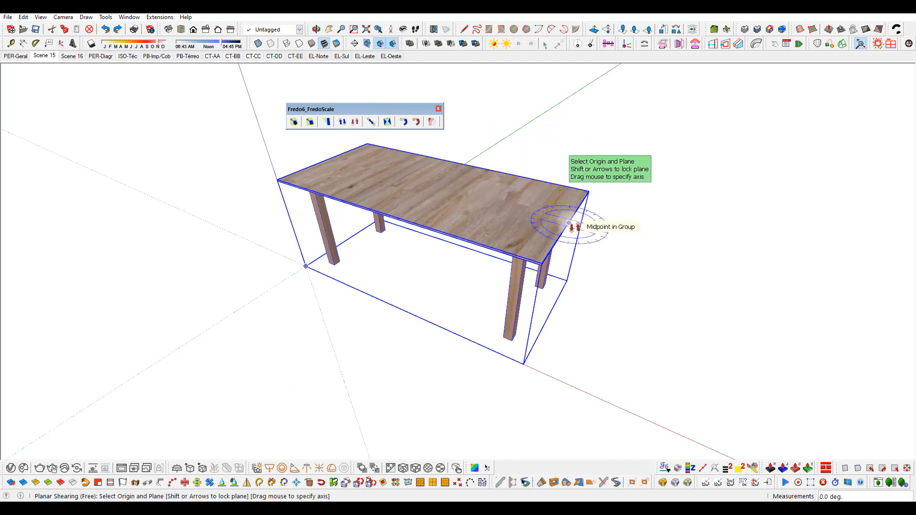
click(569, 223)
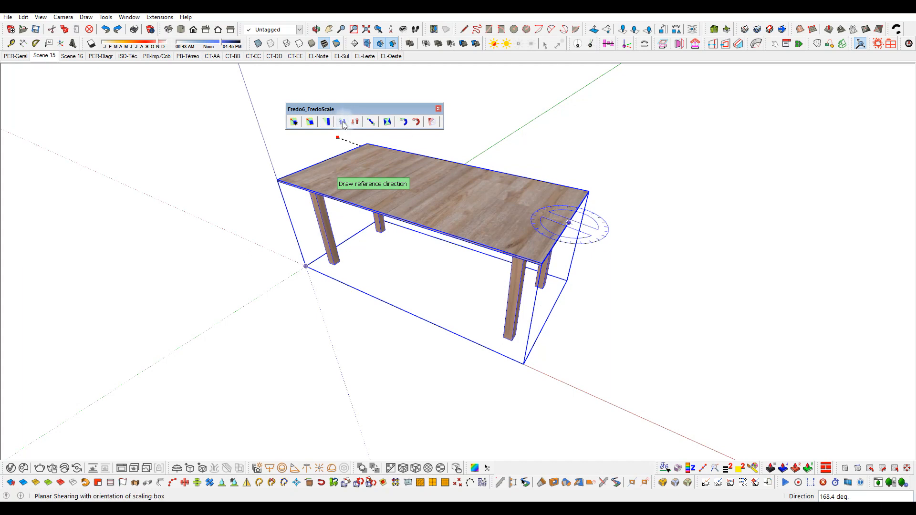
click(327, 159)
click(327, 159)
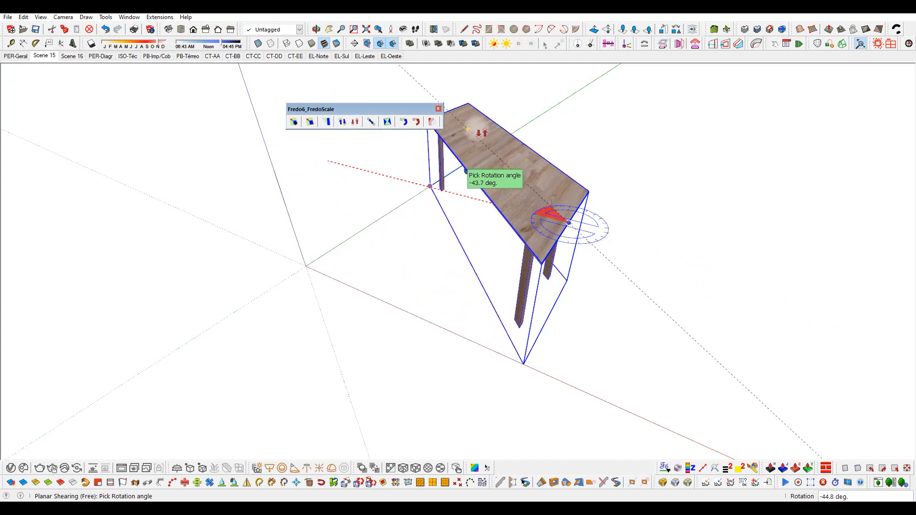
middle_drag(569, 222, 378, 282)
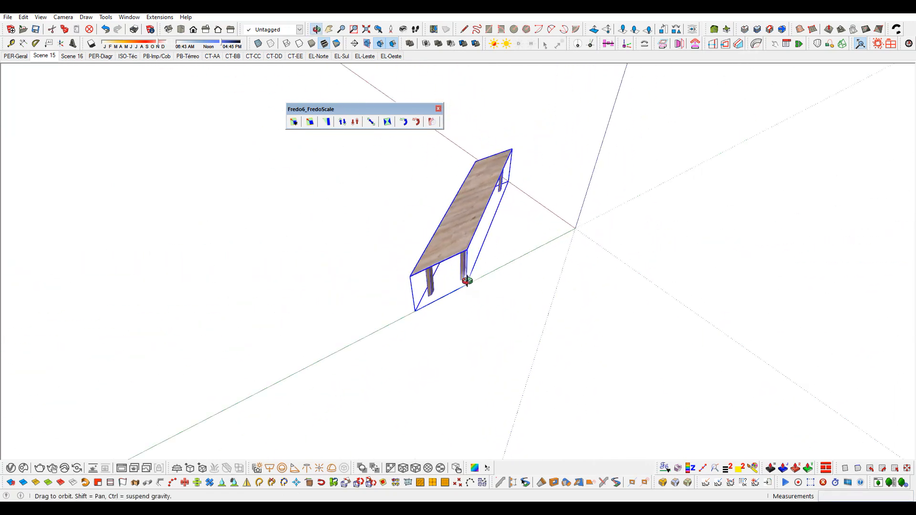
Step: Undo the free planar shearing and return to the Select tool
key(ctrl+z)
middle_drag(512, 278, 172, 235)
scroll(570, 300, up, 3)
key(space)
click(566, 309)
middle_drag(566, 309, 386, 270)
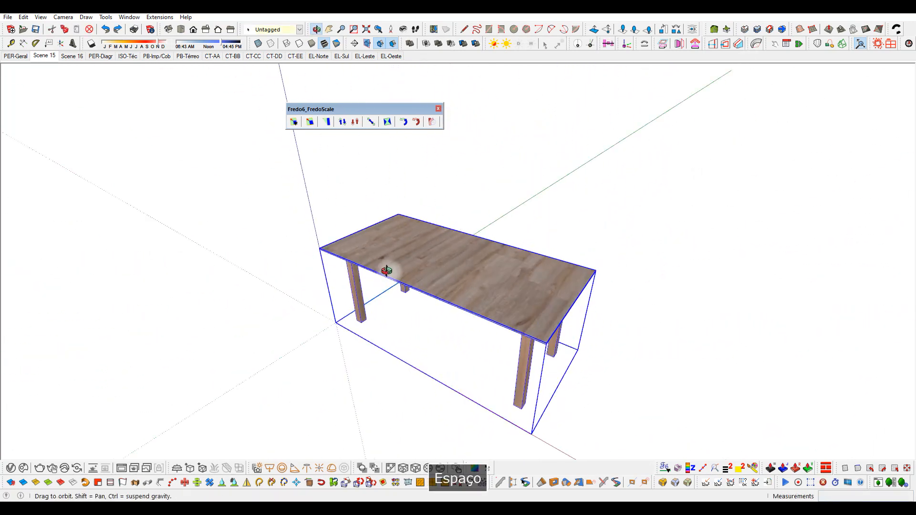
scroll(477, 280, up, 2)
middle_drag(477, 281, 494, 319)
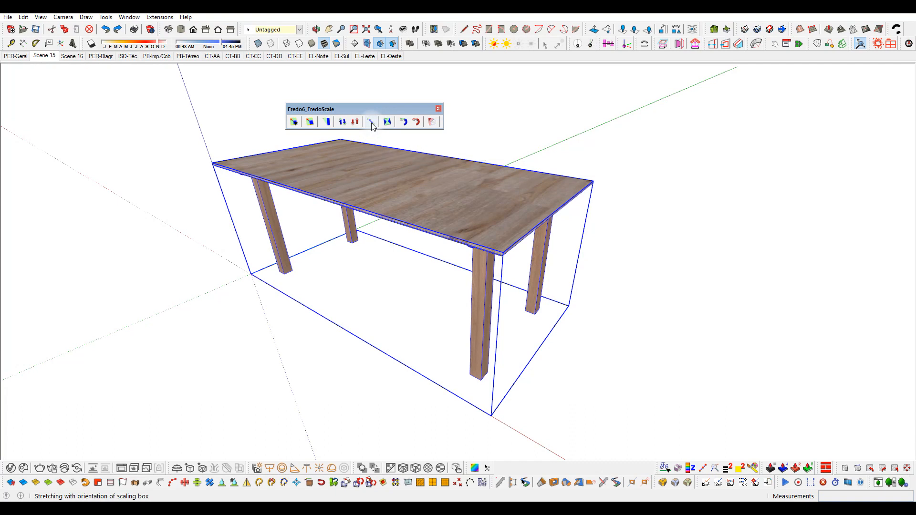
key(space)
middle_drag(439, 230, 411, 176)
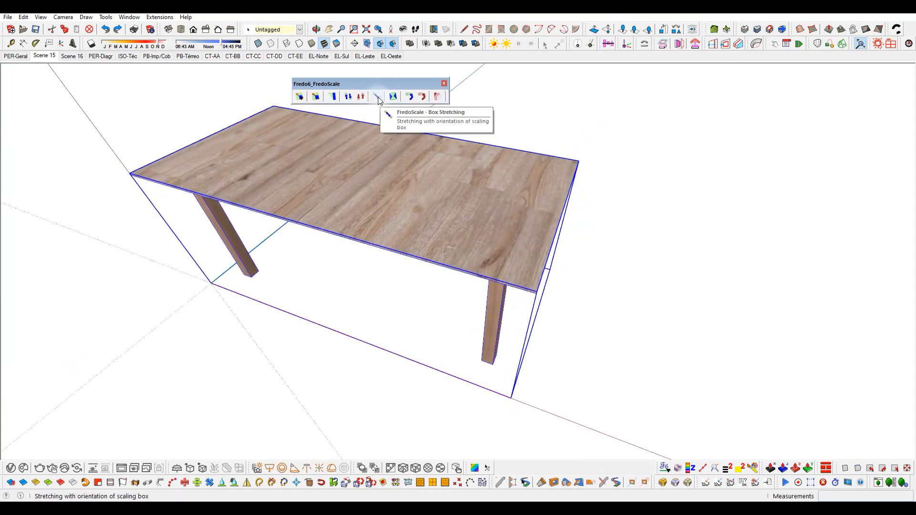
middle_drag(392, 213, 439, 135)
scroll(453, 174, down, 4)
middle_drag(462, 215, 391, 180)
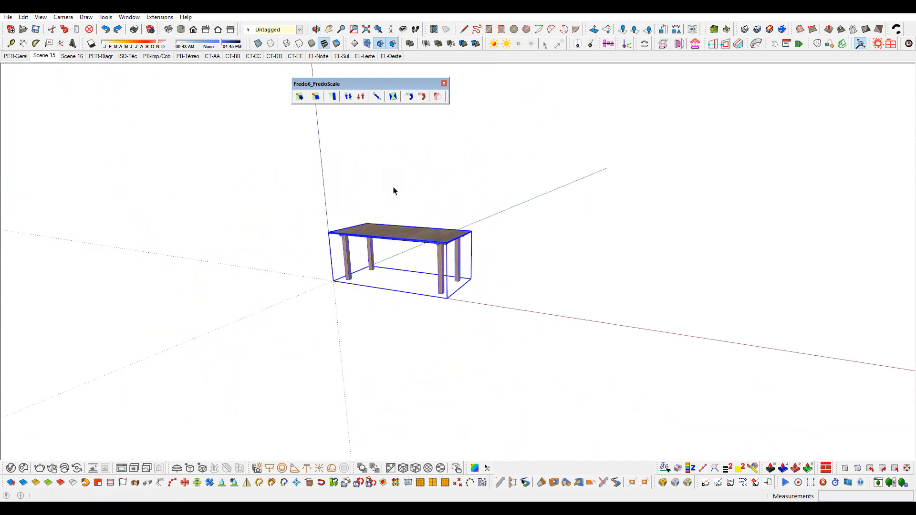
Step: Measure the width of the nearest table leg with the Tape Measure tool
scroll(411, 233, up, 4)
middle_drag(476, 260, 544, 302)
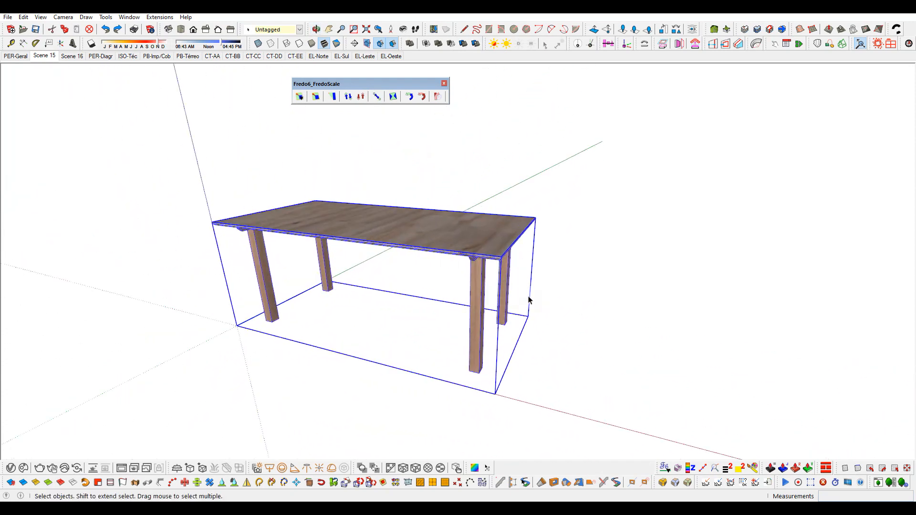
scroll(477, 294, up, 3)
key(t)
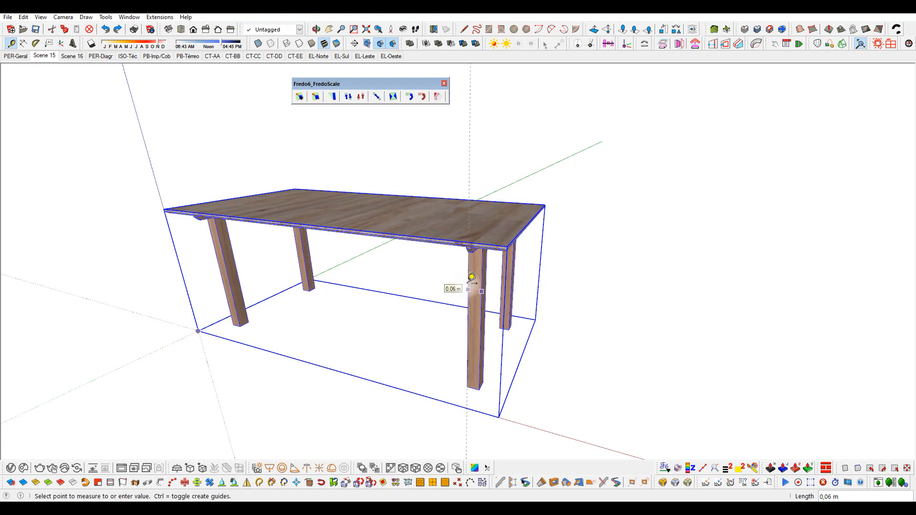
key(space)
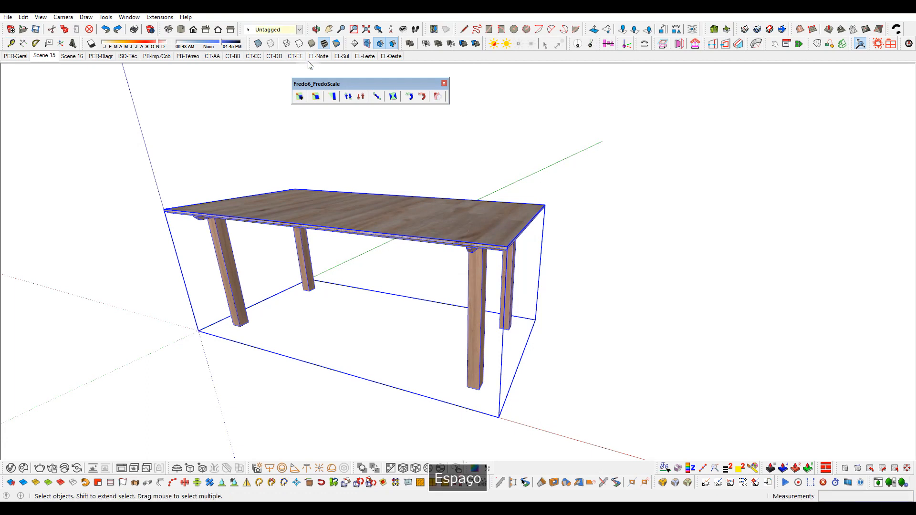
Step: Resize the table to 1,6 m along the red axis with Box Scaling
click(316, 97)
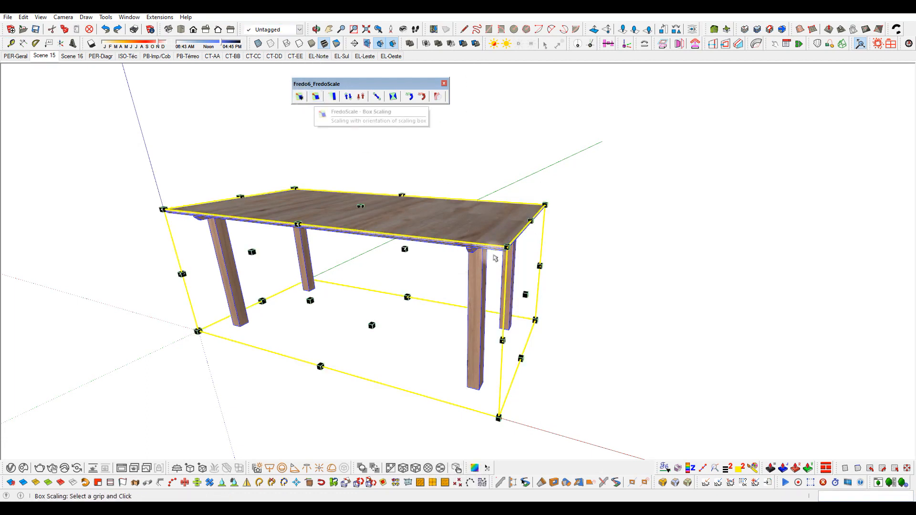
key(Tab)
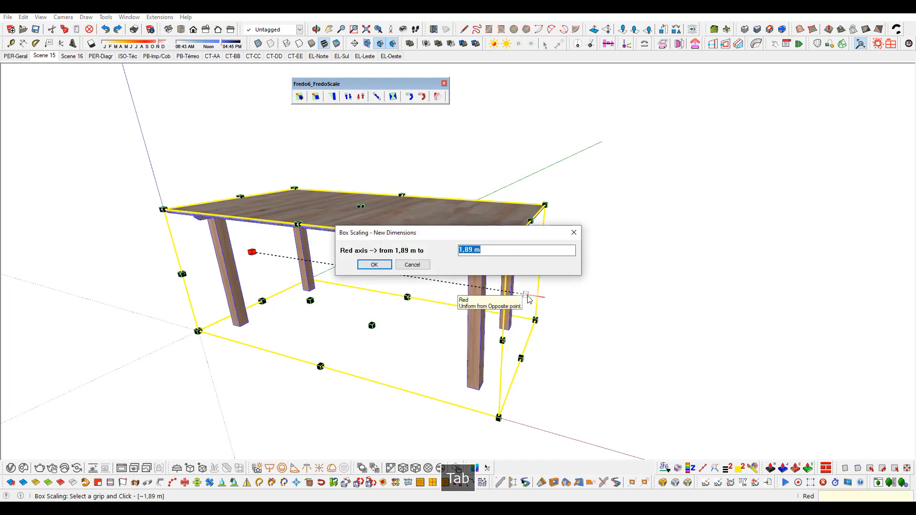
text(1,6)
key(Return)
Step: Measure the nearest leg's width again on the scaled table
key(t)
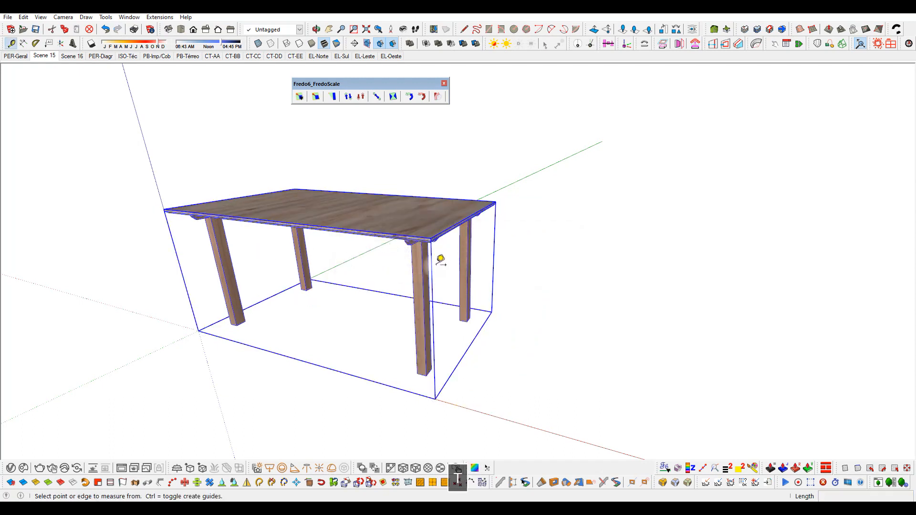
click(412, 272)
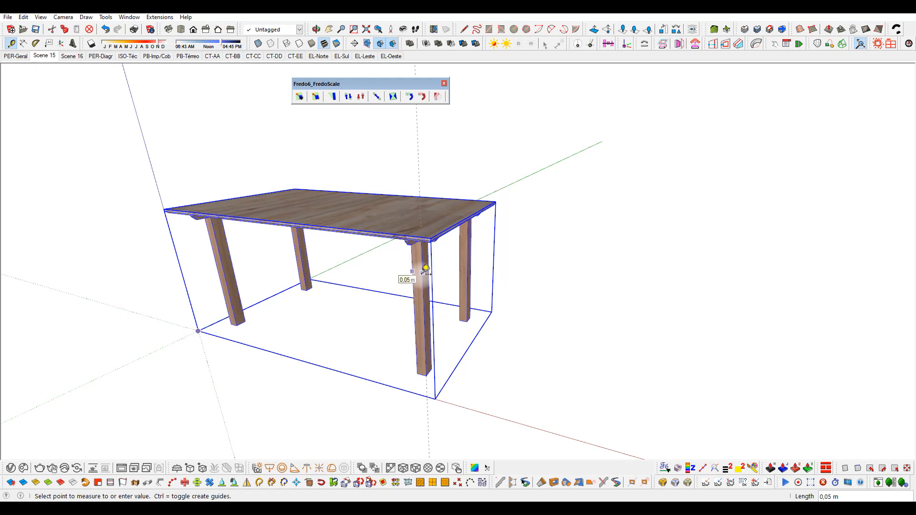
key(space)
Step: Undo the red-axis box scaling of the table
key(ctrl+z)
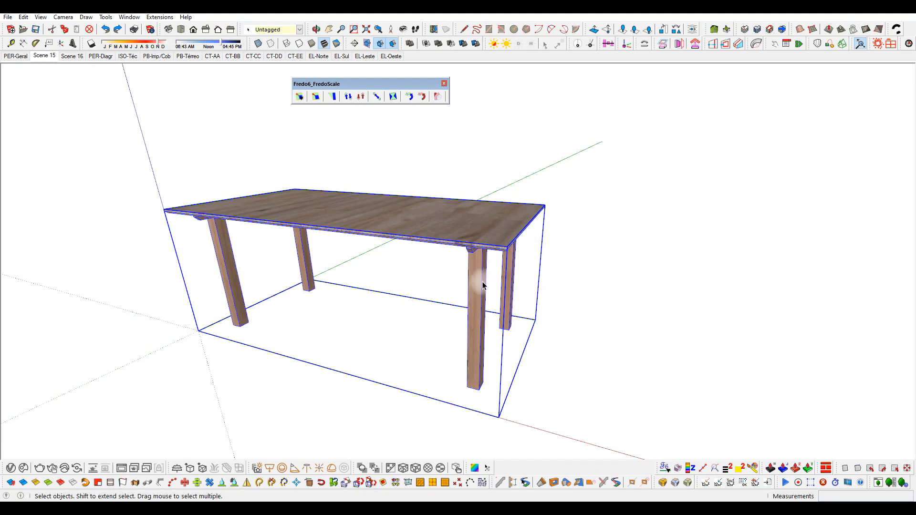
middle_drag(479, 290, 365, 220)
middle_drag(319, 170, 380, 219)
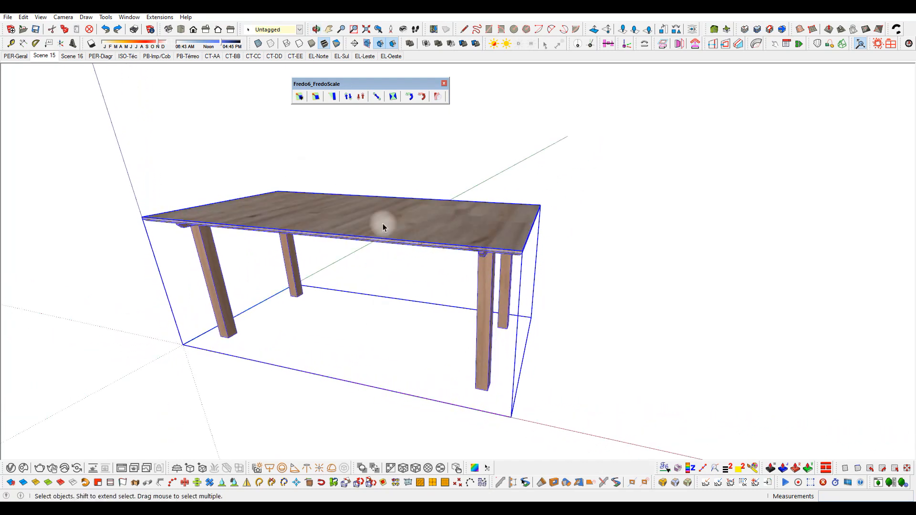
Step: Start Box Stretching on the table and try to reposition its cutting plane along the red axis
click(379, 97)
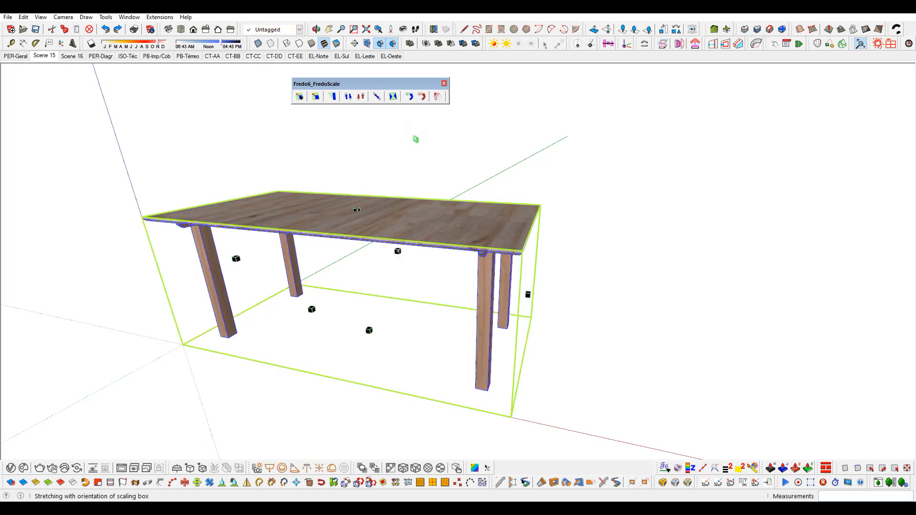
middle_drag(528, 296, 474, 216)
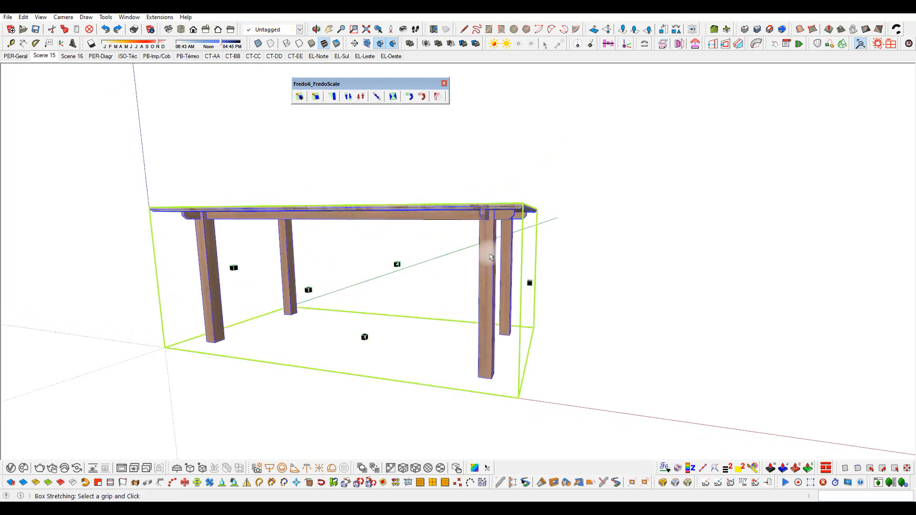
middle_drag(529, 283, 523, 311)
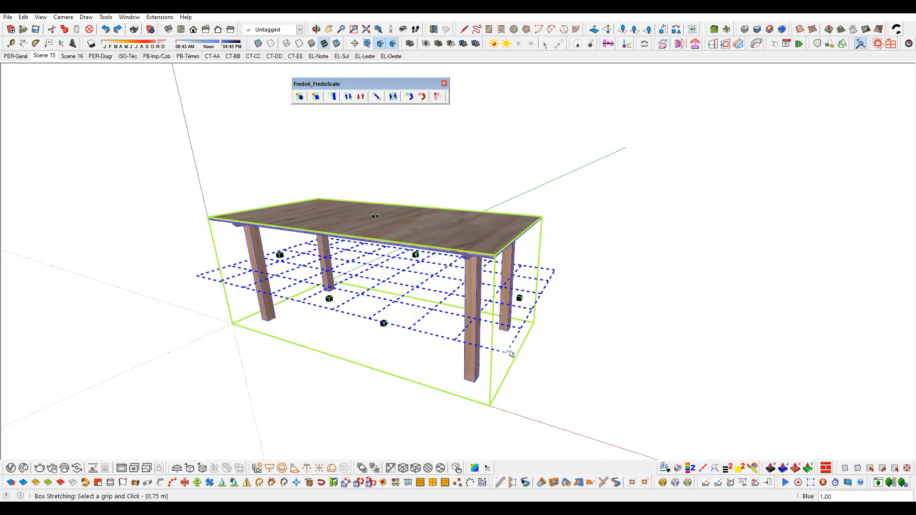
click(519, 297)
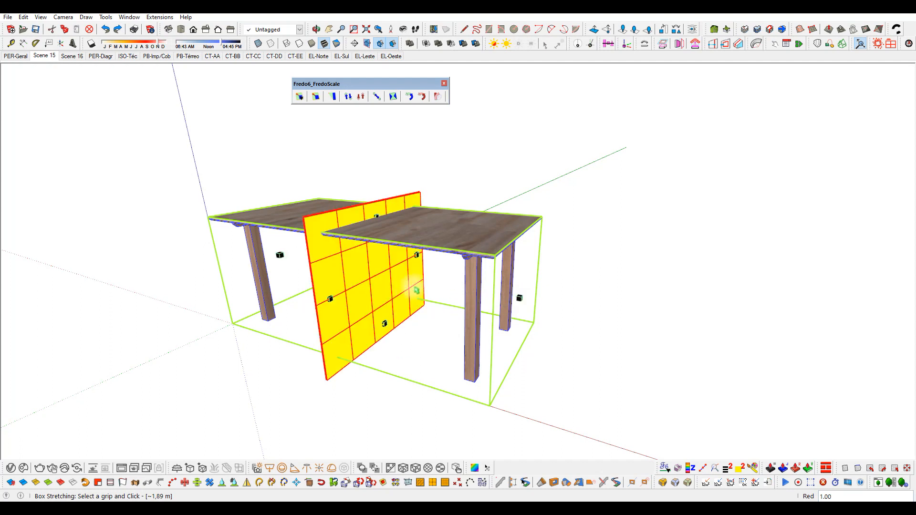
click(411, 291)
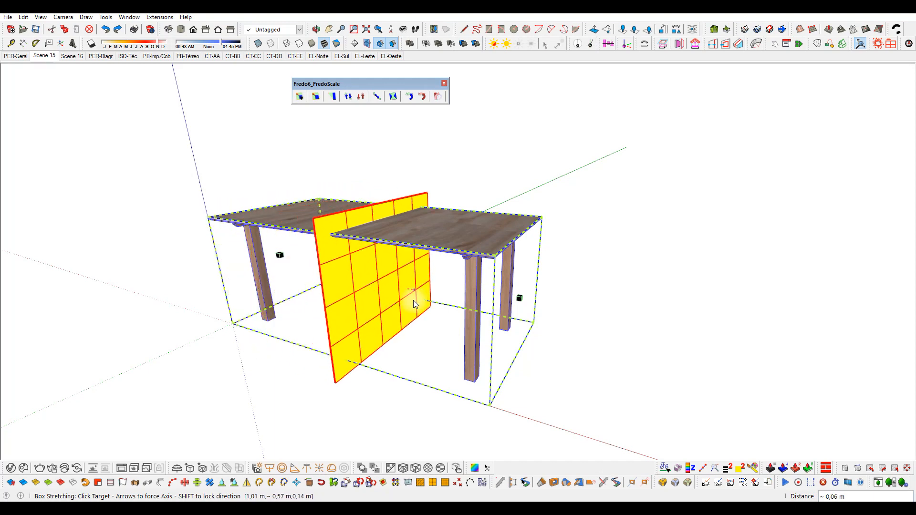
key(Escape)
Step: Stretch the table to 1,4 m along the red axis
middle_drag(472, 264, 461, 229)
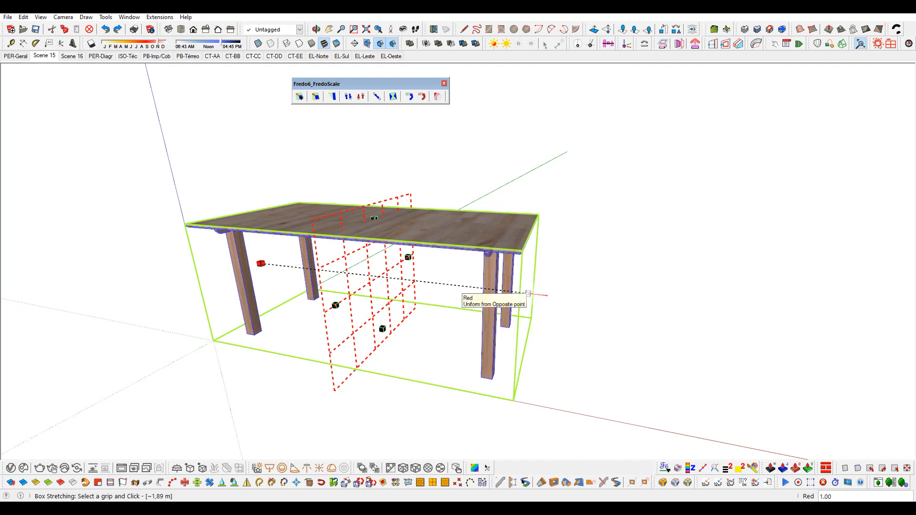
key(Tab)
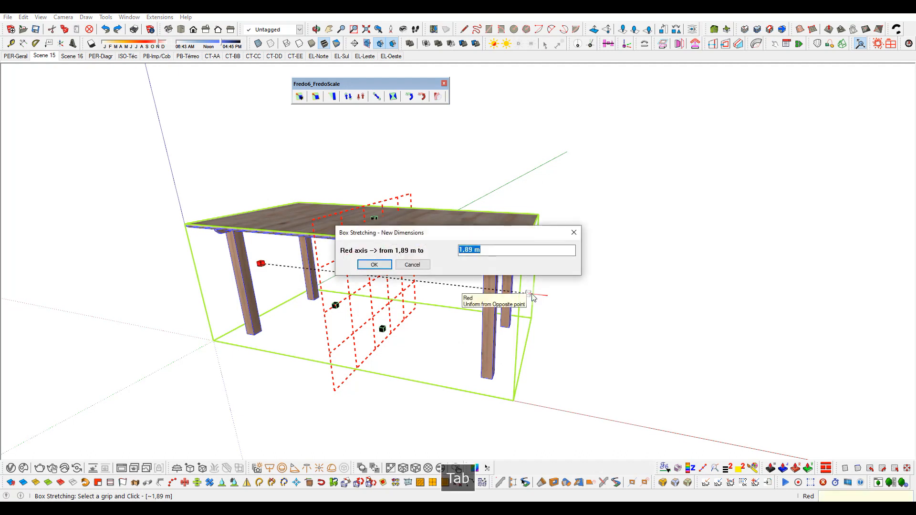
text(1,4)
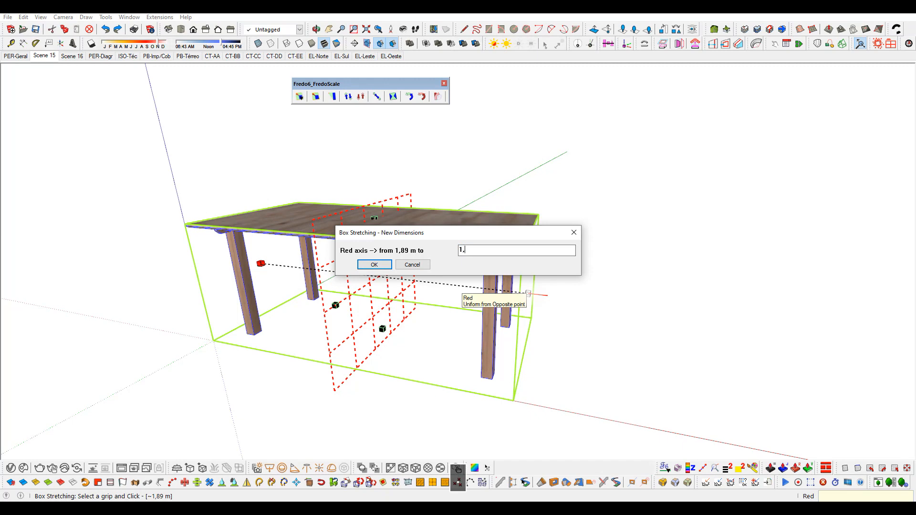
click(374, 265)
Step: Examine the legs and underside frame of the stretched table at close range
scroll(386, 260, up, 2)
key(t)
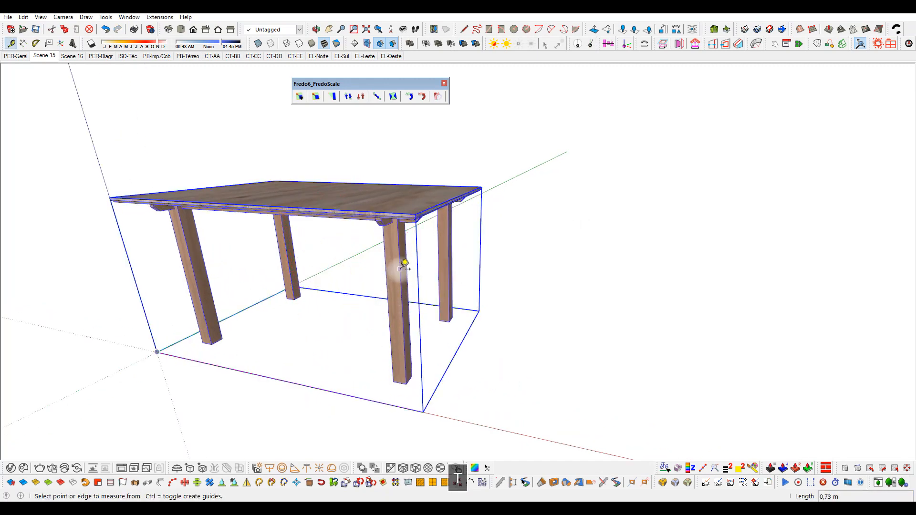
middle_drag(390, 256, 400, 207)
key(space)
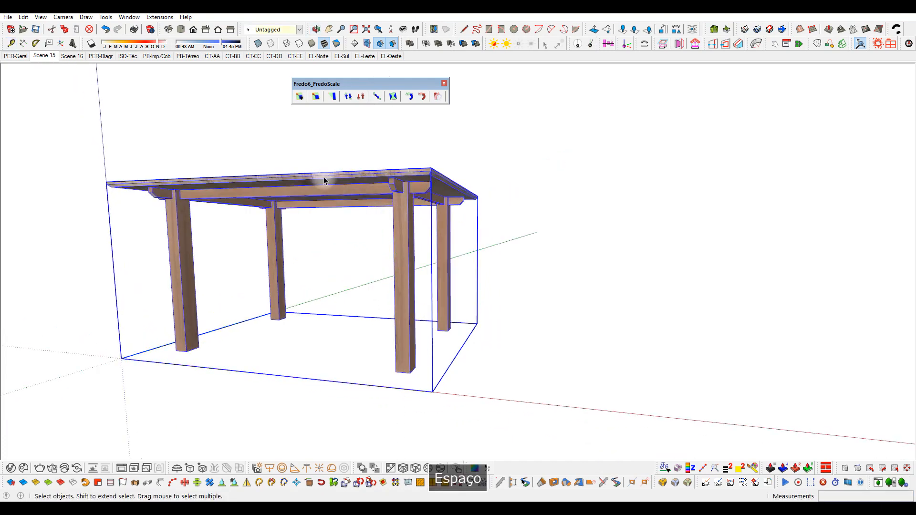
middle_drag(321, 177, 364, 180)
scroll(327, 172, up, 2)
click(320, 183)
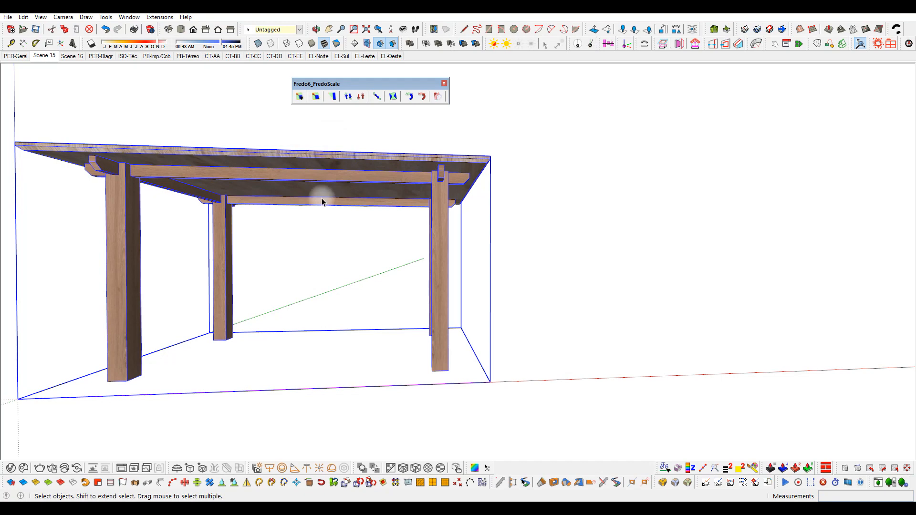
Step: Examine the stretched table's top surface and overall proportions from above
middle_drag(307, 152, 333, 199)
scroll(354, 198, up, 2)
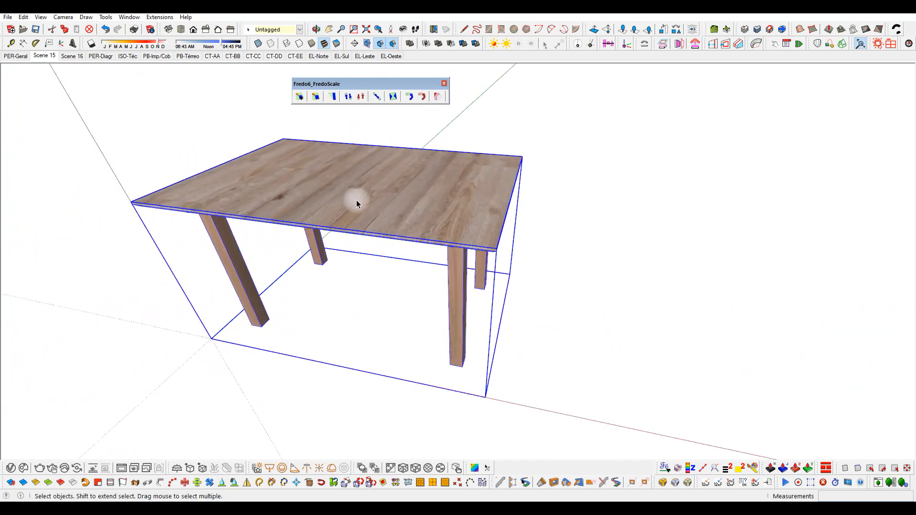
scroll(334, 179, down, 2)
middle_drag(452, 211, 572, 291)
scroll(538, 231, up, 3)
scroll(413, 210, down, 1)
scroll(413, 210, down, 1)
middle_drag(391, 251, 430, 151)
key(h)
drag(356, 193, 370, 196)
key(space)
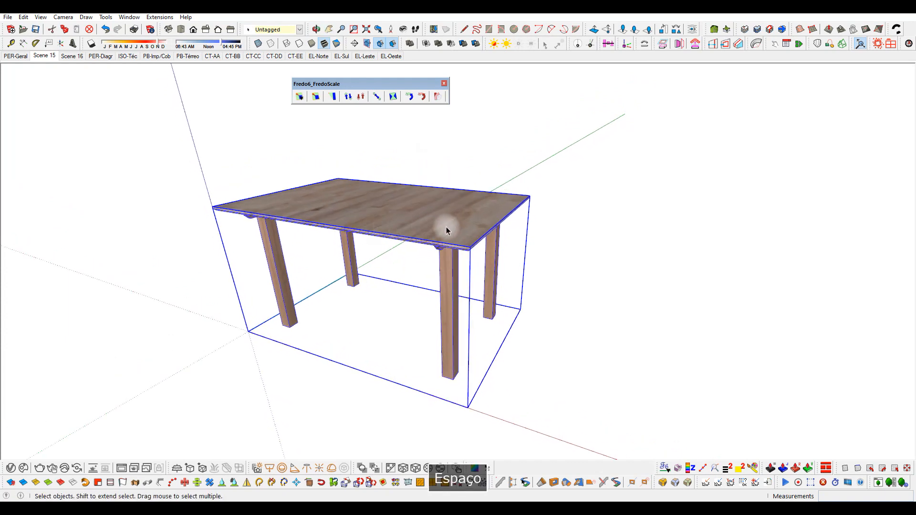
scroll(352, 187, down, 1)
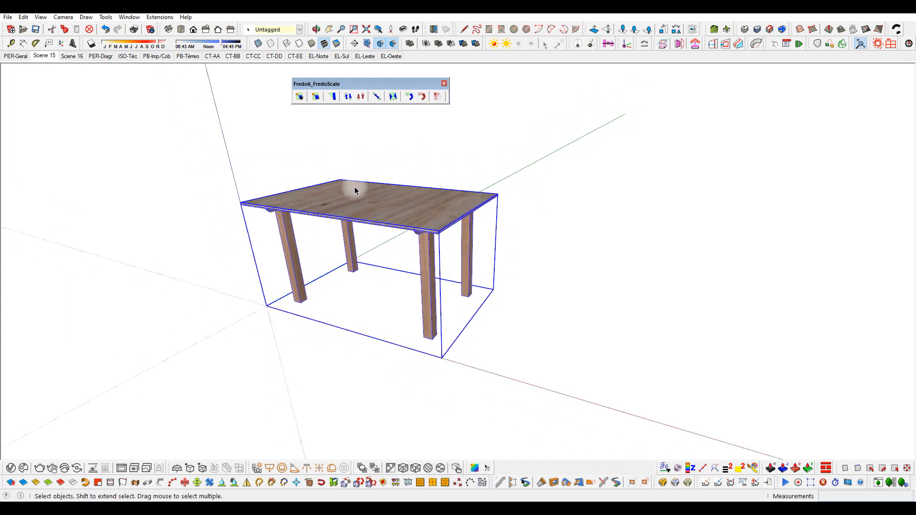
scroll(403, 154, up, 1)
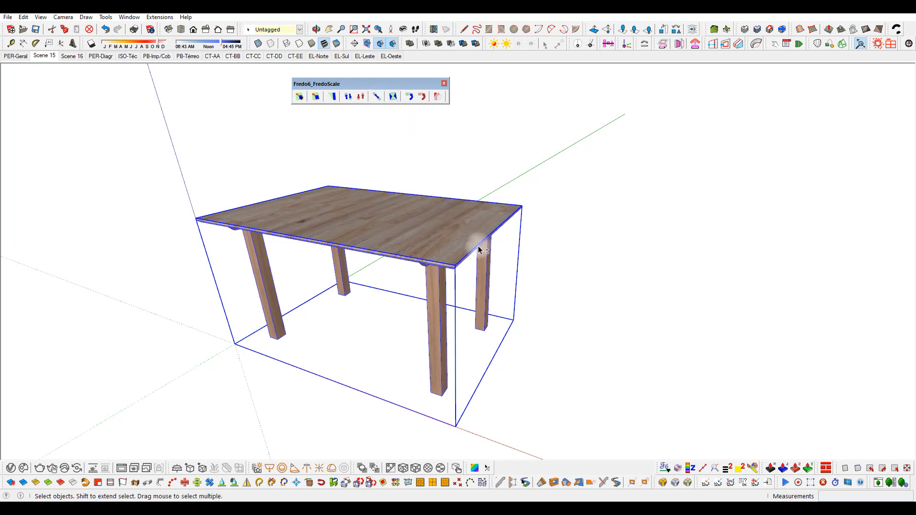
Step: Stretch the table's height to 0,9 m along the blue axis with Box Stretching
click(377, 96)
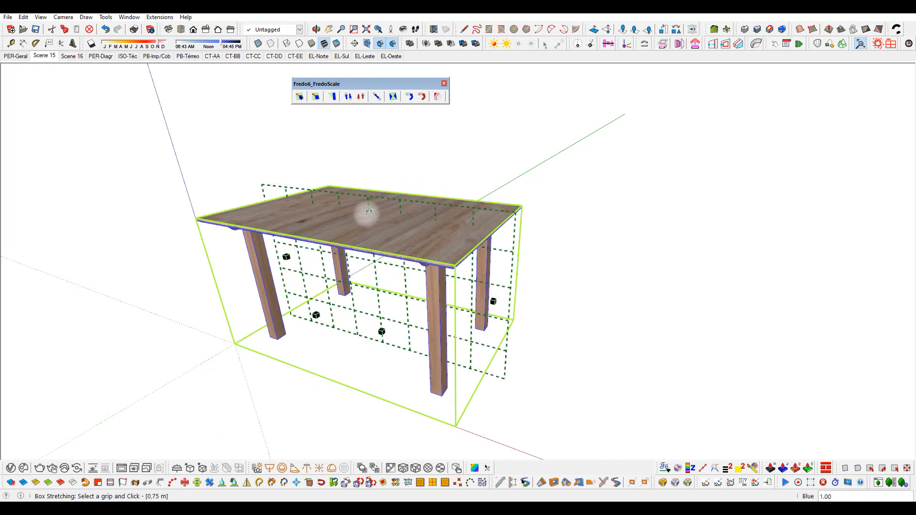
double_click(369, 211)
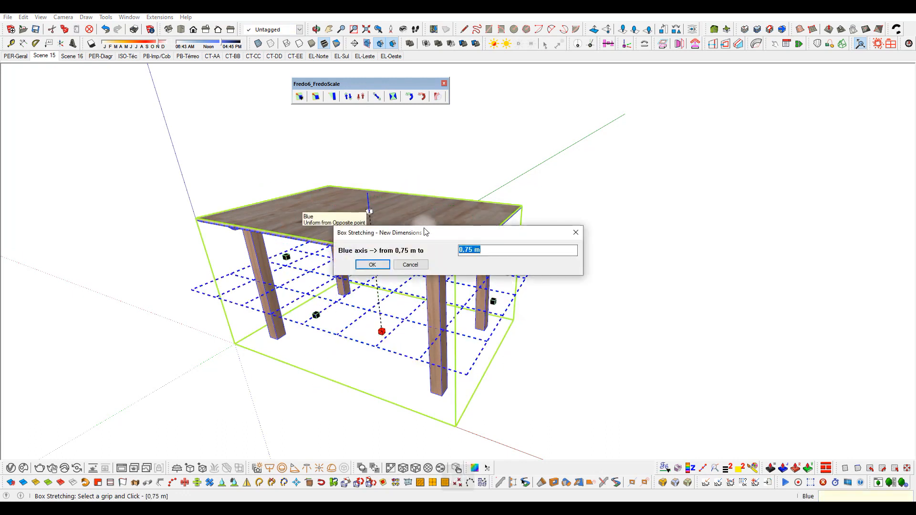
drag(432, 236, 435, 209)
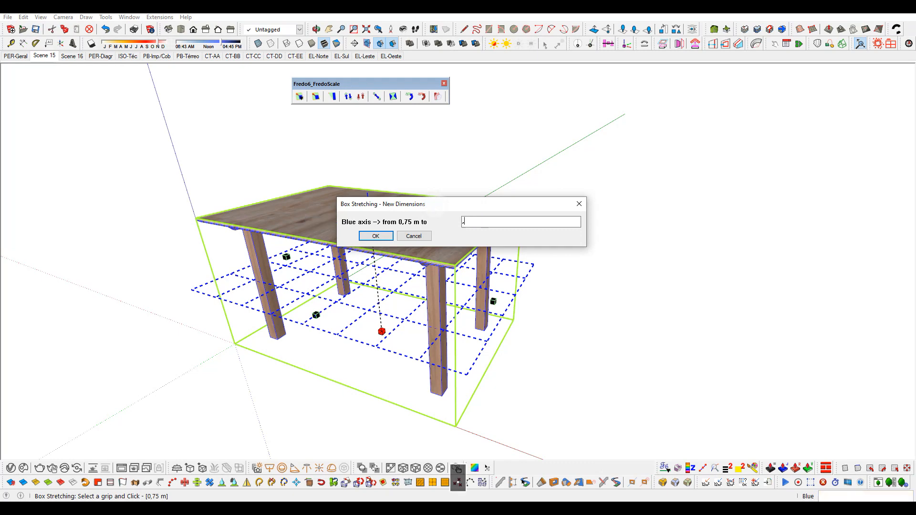
key(Return)
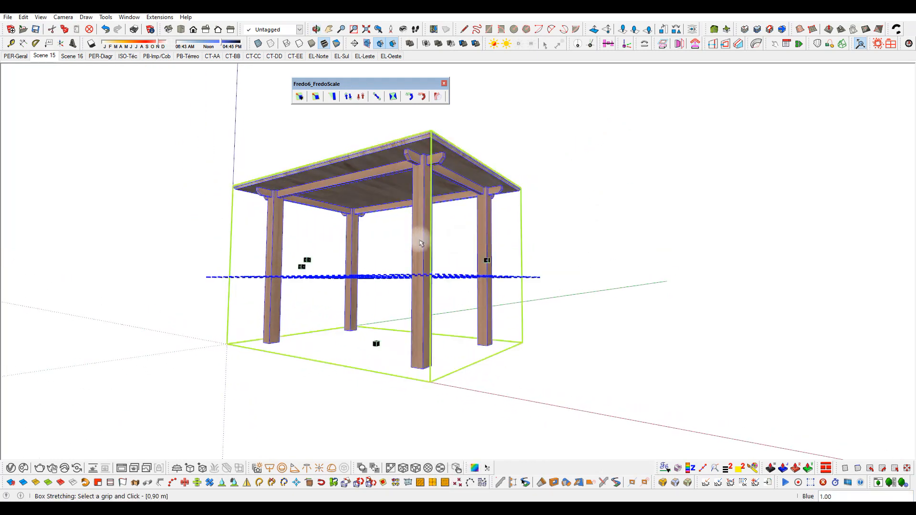
middle_drag(344, 188, 403, 250)
middle_drag(424, 198, 460, 329)
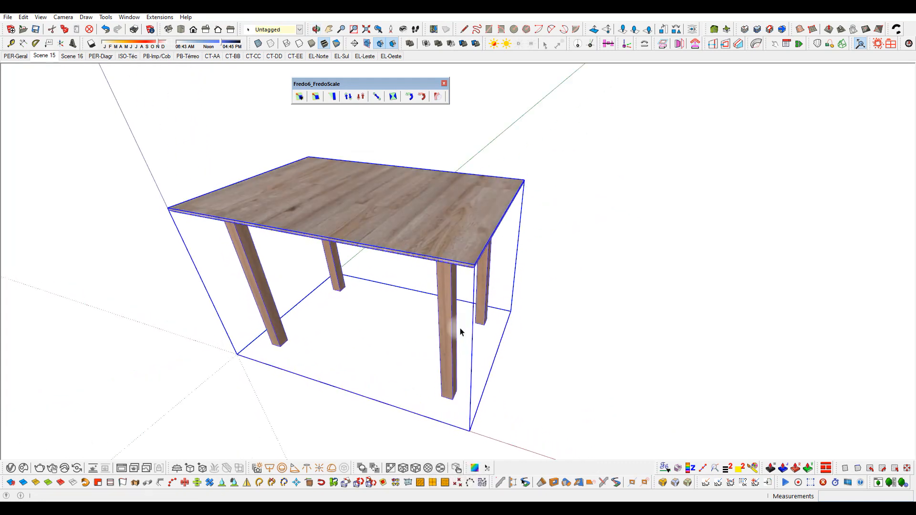
scroll(462, 308, down, 2)
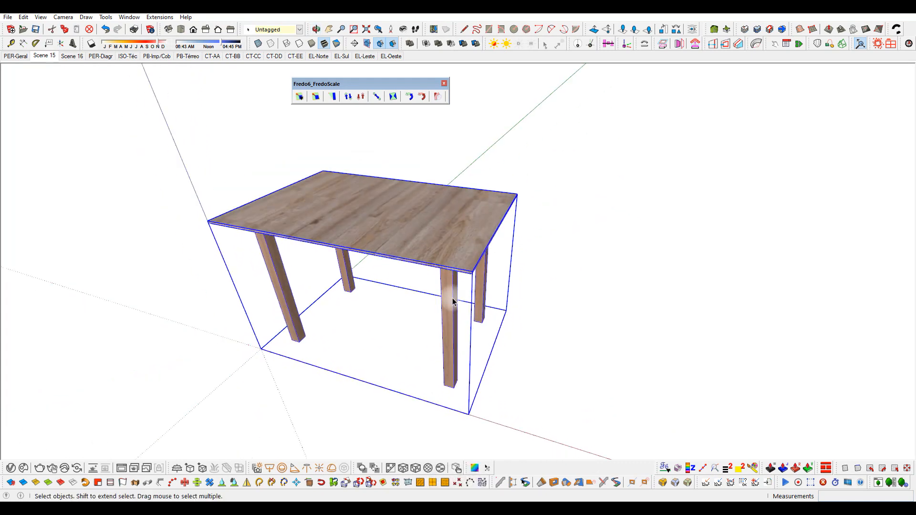
Step: Twist the table about 55.5° around the blue axis from its top centre grip with Box Twisting
click(394, 97)
middle_drag(380, 188, 408, 225)
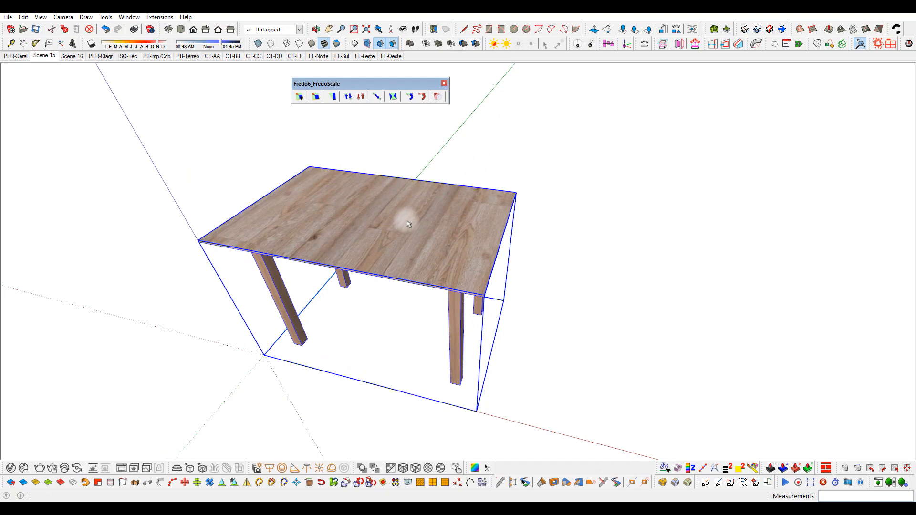
middle_drag(395, 233, 389, 220)
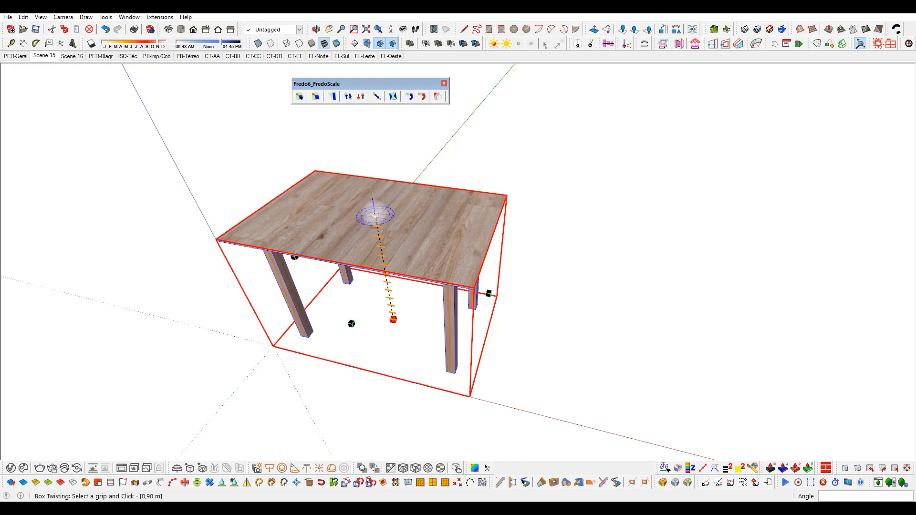
click(375, 215)
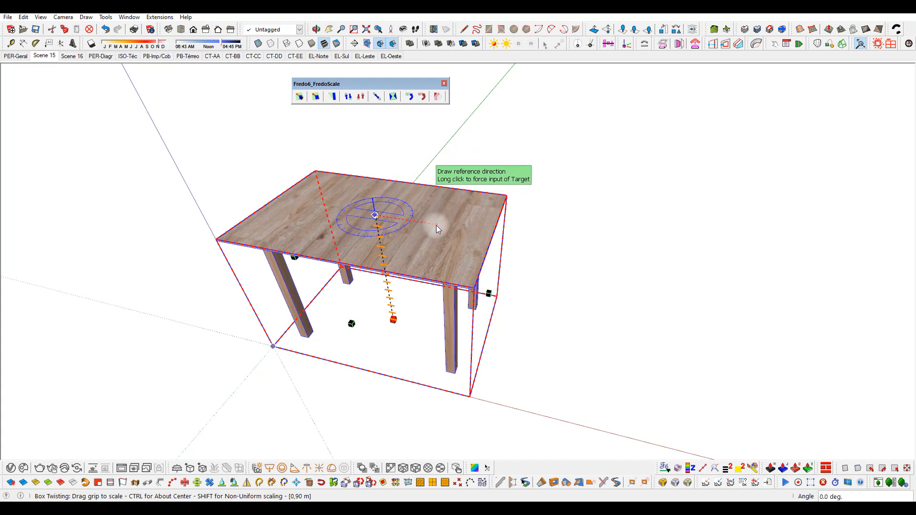
click(490, 237)
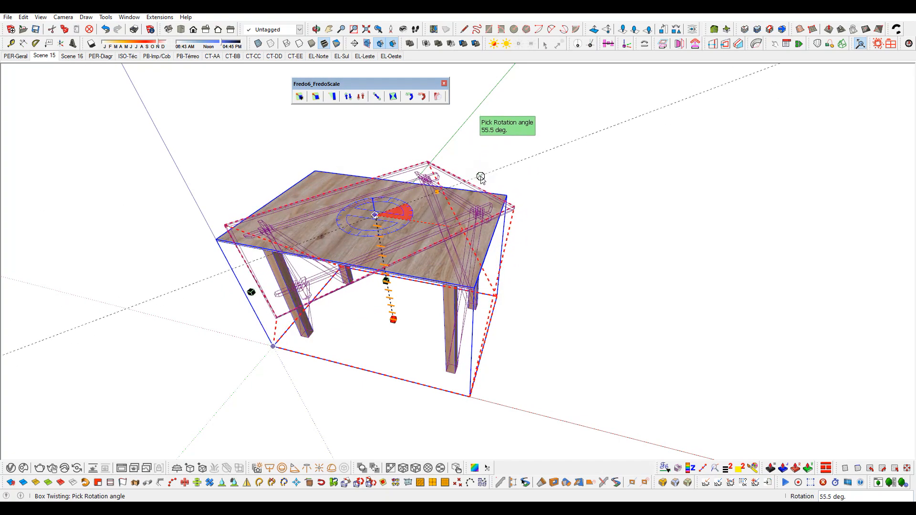
click(480, 177)
Step: Inspect the twisted table's legs and undo the twist
middle_drag(331, 281, 374, 274)
middle_drag(433, 292, 398, 131)
key(space)
click(499, 322)
middle_drag(474, 299, 266, 259)
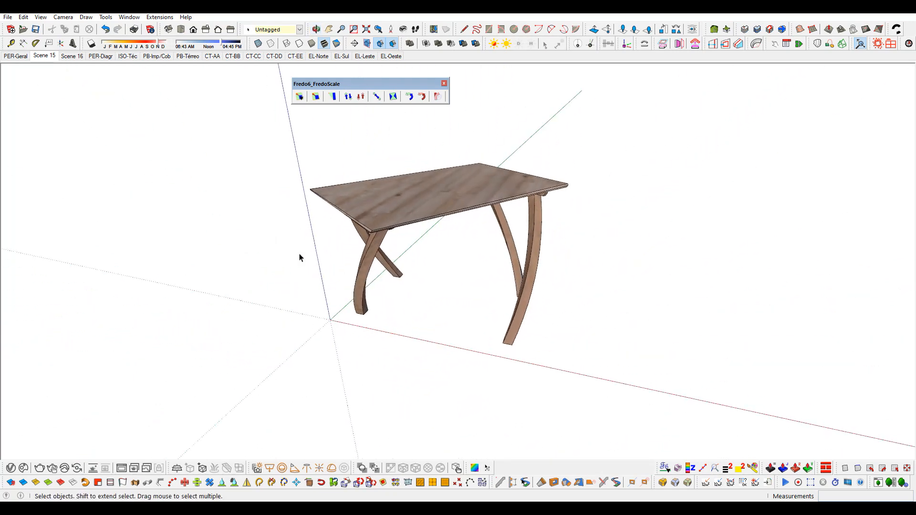
key(ctrl+z)
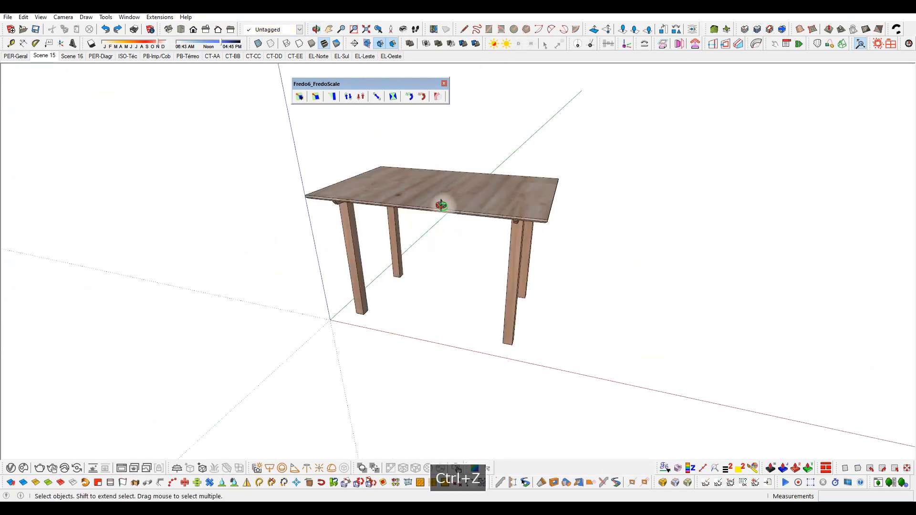
Step: Reselect the table and try rotating it around the blue axis from its top centre grip with Box Rotation
middle_drag(445, 212, 460, 221)
click(477, 174)
middle_drag(477, 174, 435, 193)
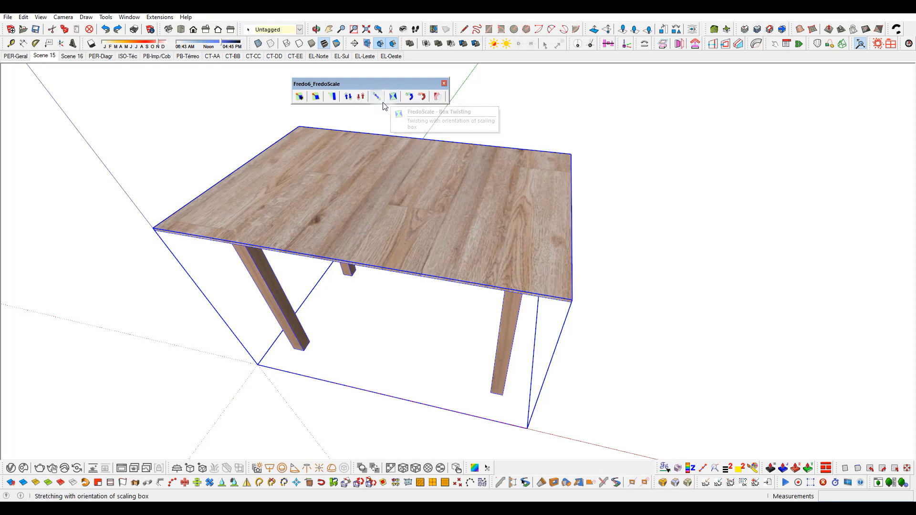
click(409, 97)
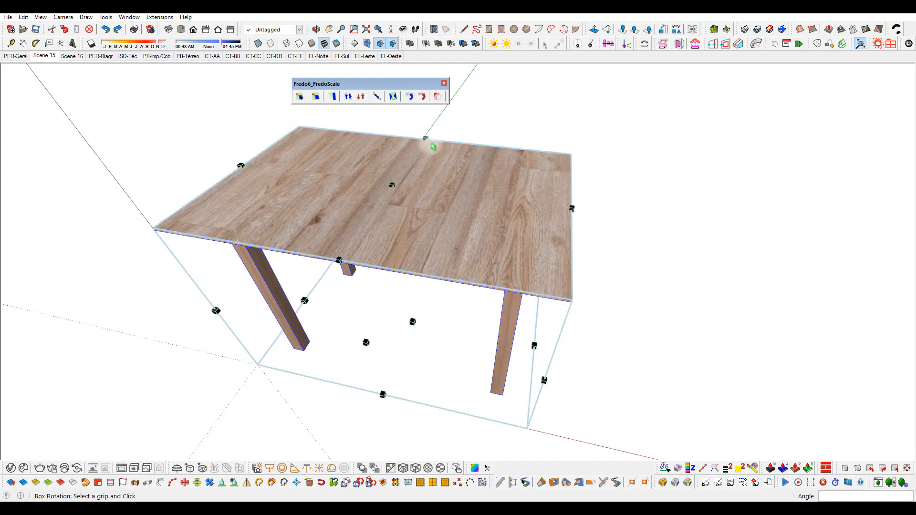
click(392, 186)
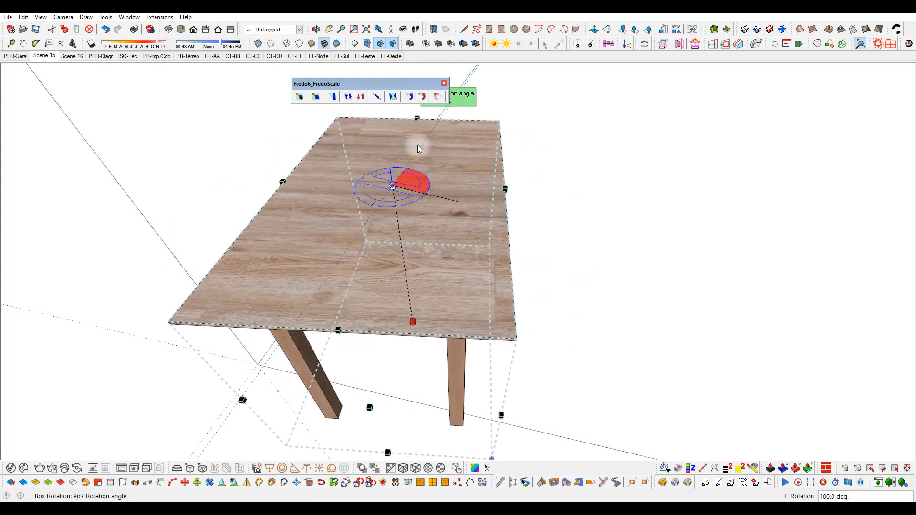
key(Escape)
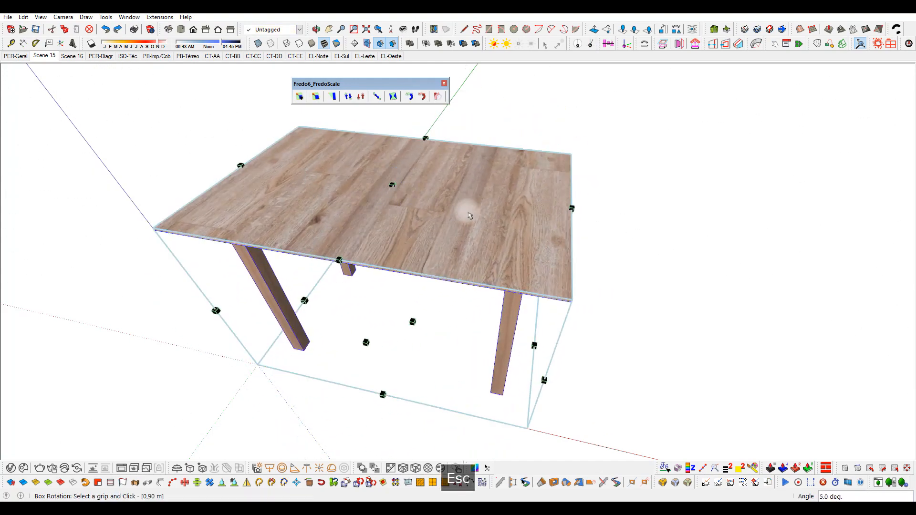
Step: Try rotating the table from the front tabletop edge grip and from the bottom centre grip
click(338, 261)
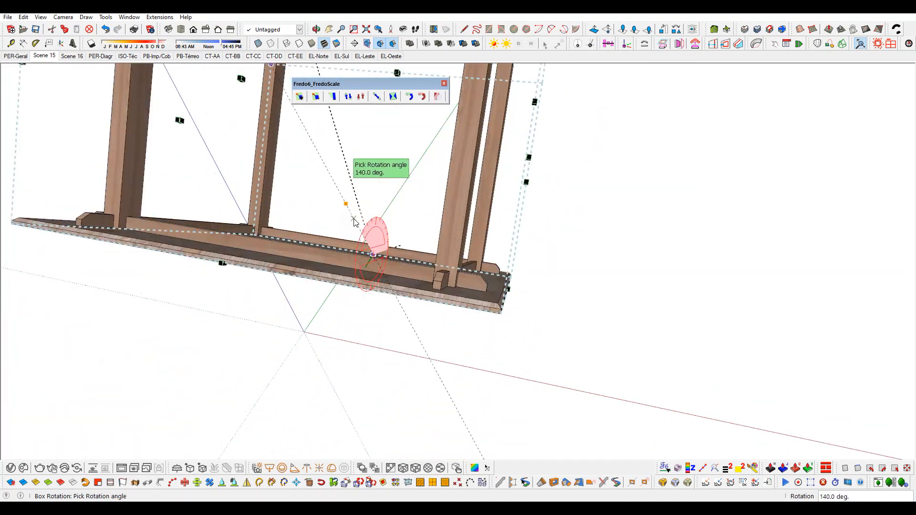
key(Escape)
scroll(444, 219, up, 2)
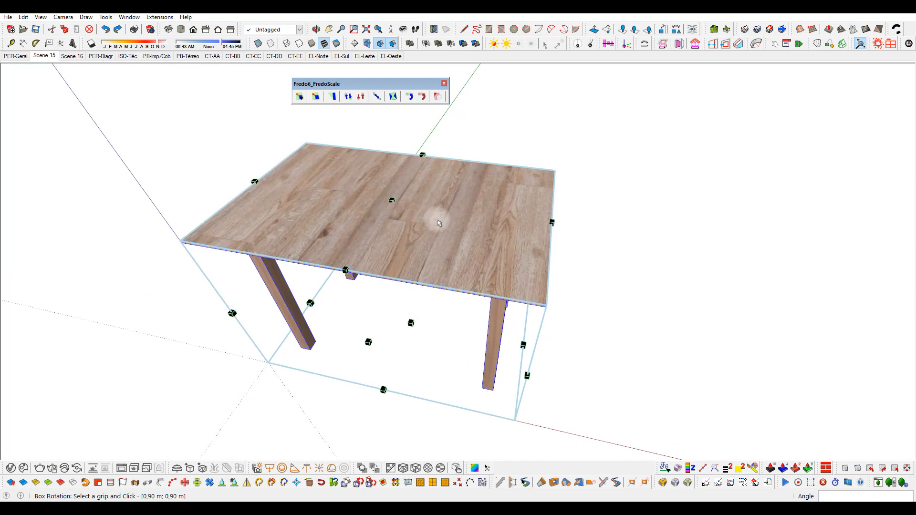
click(411, 323)
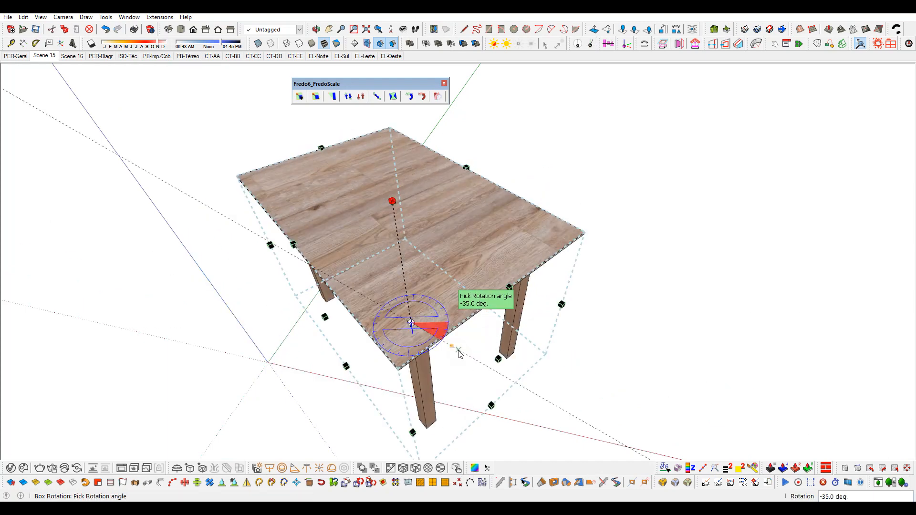
key(Escape)
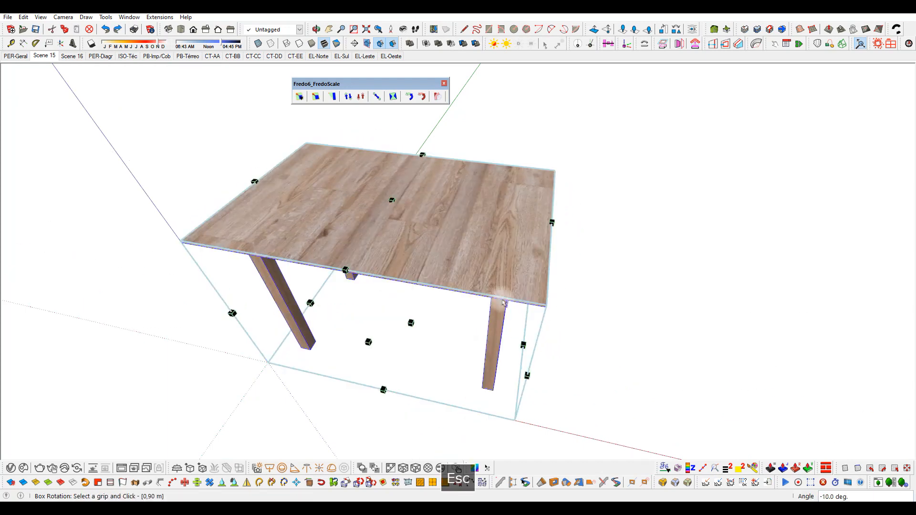
Step: Try rotating the table freely in the horizontal plane about the tabletop's front-left corner, using its front edge as reference direction
click(422, 97)
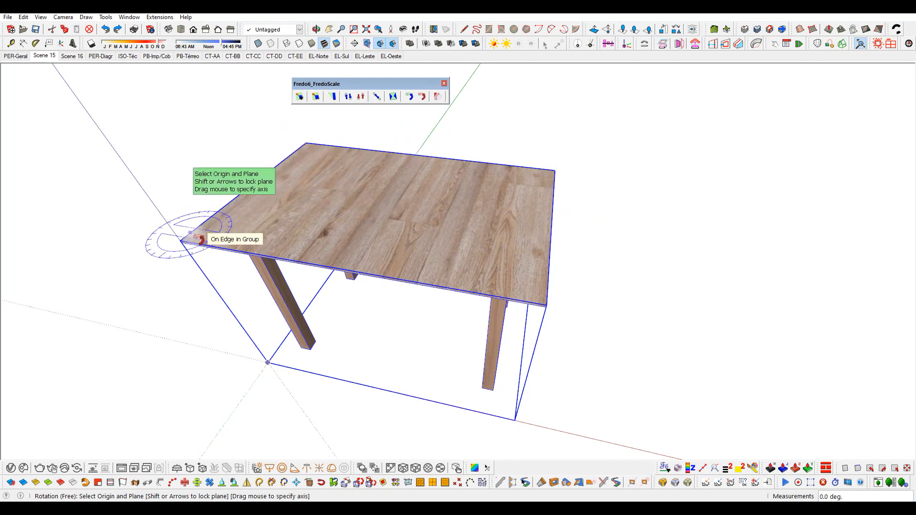
click(180, 240)
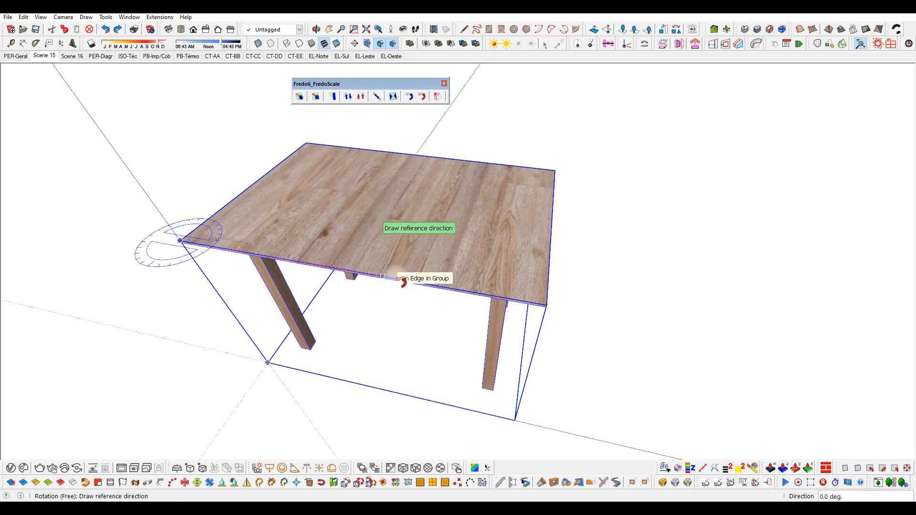
click(346, 270)
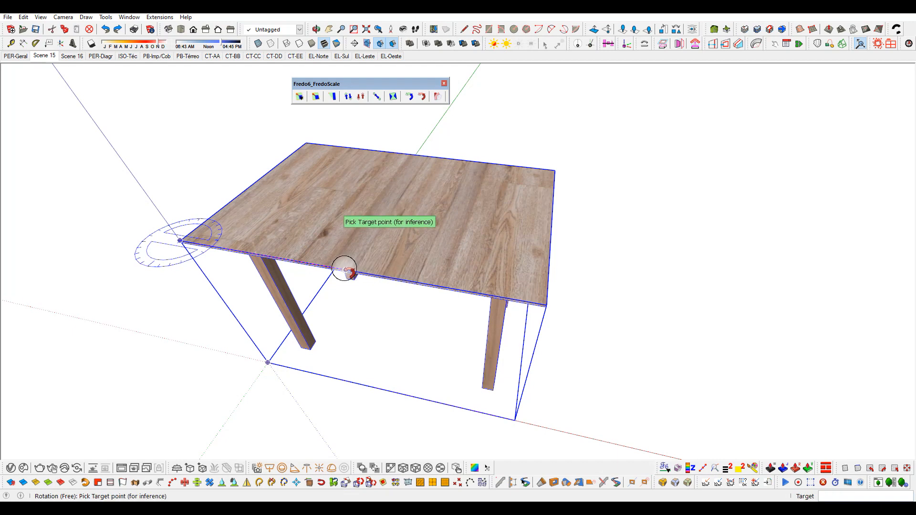
click(555, 172)
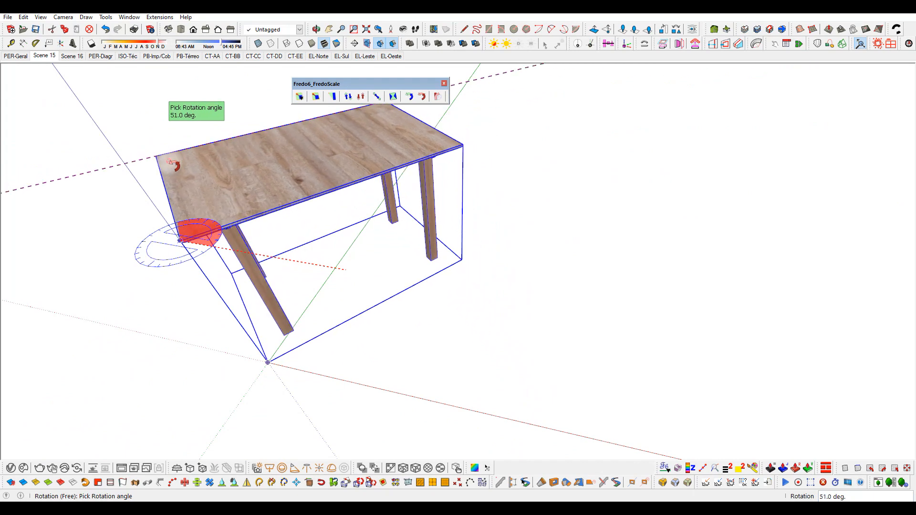
click(310, 167)
key(space)
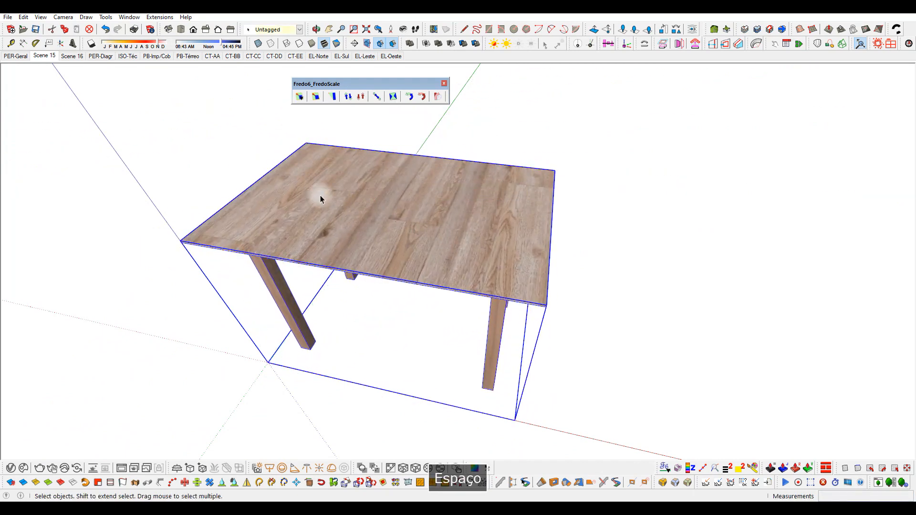
Step: Start a free Radial Bending of the table from the tabletop's long-edge midpoint, with a 0.3 m reference direction along that edge
scroll(319, 199, down, 2)
middle_drag(325, 191, 418, 200)
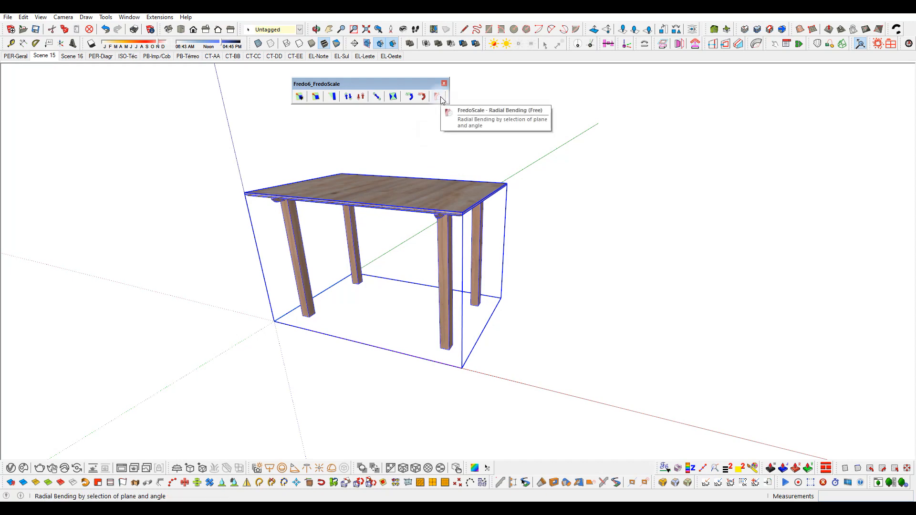
middle_drag(439, 139, 491, 200)
scroll(491, 199, up, 5)
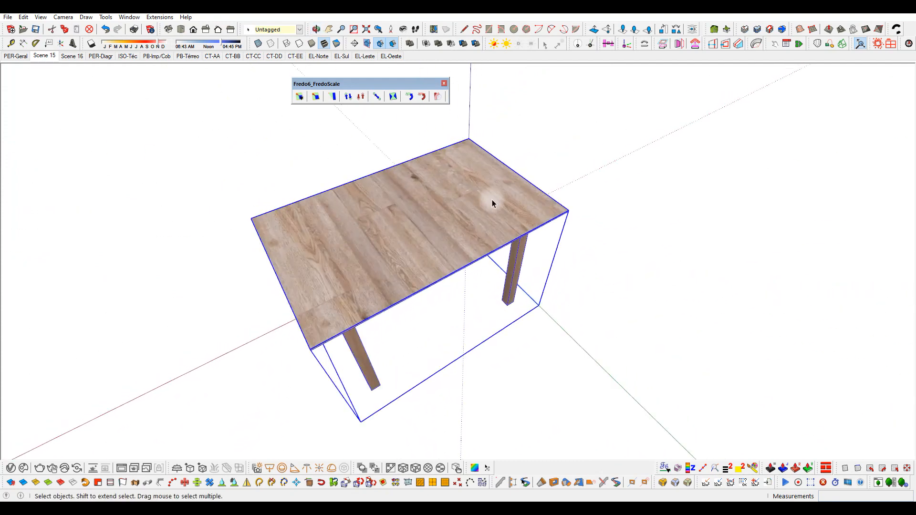
middle_drag(492, 199, 493, 254)
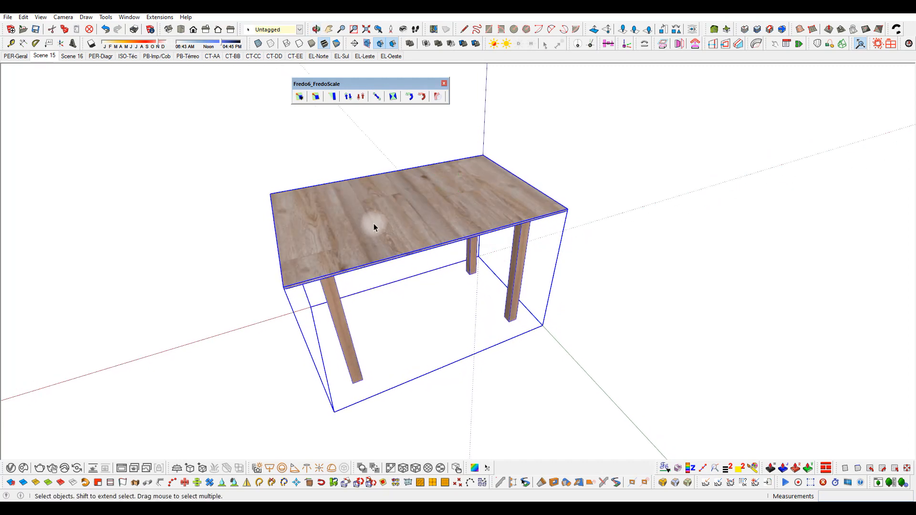
scroll(377, 226, down, 1)
middle_drag(457, 370, 343, 235)
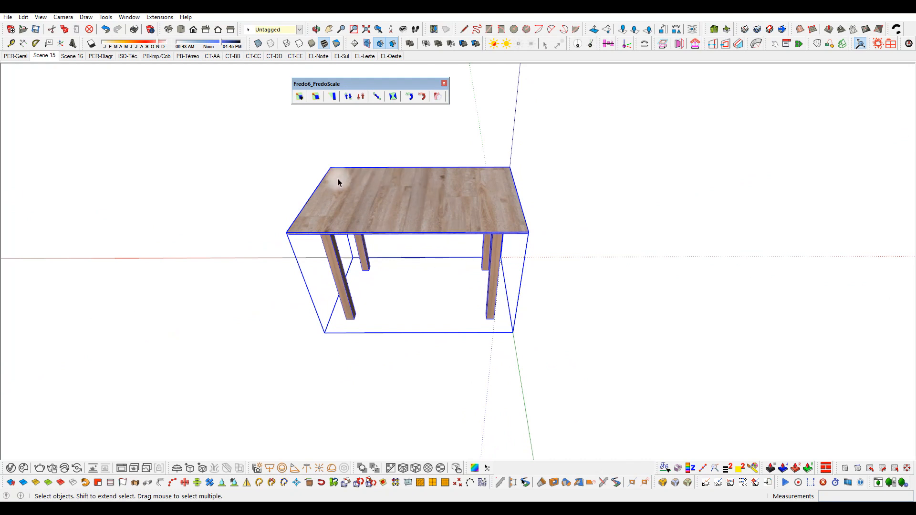
click(437, 97)
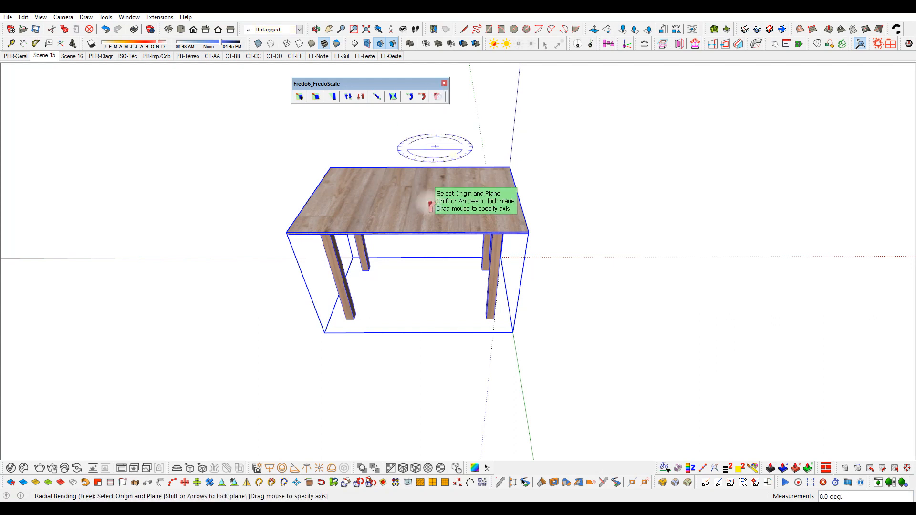
middle_drag(410, 253, 417, 243)
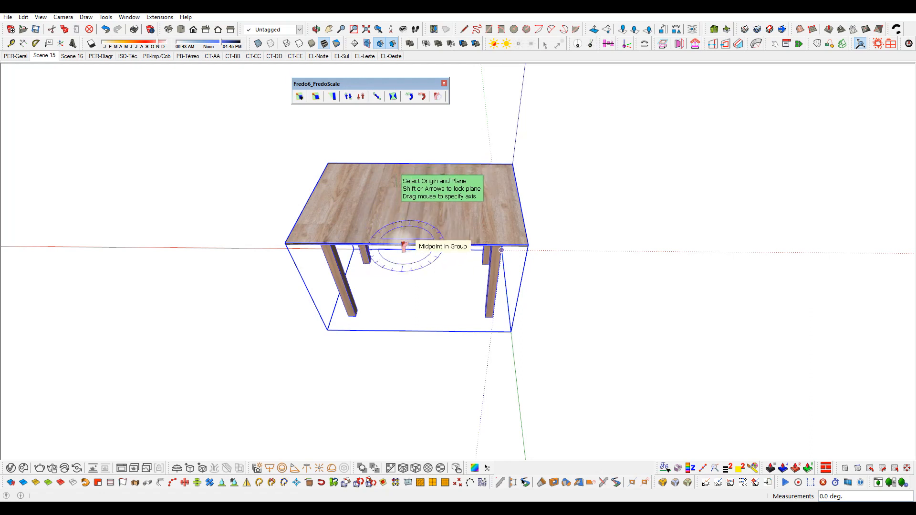
click(405, 247)
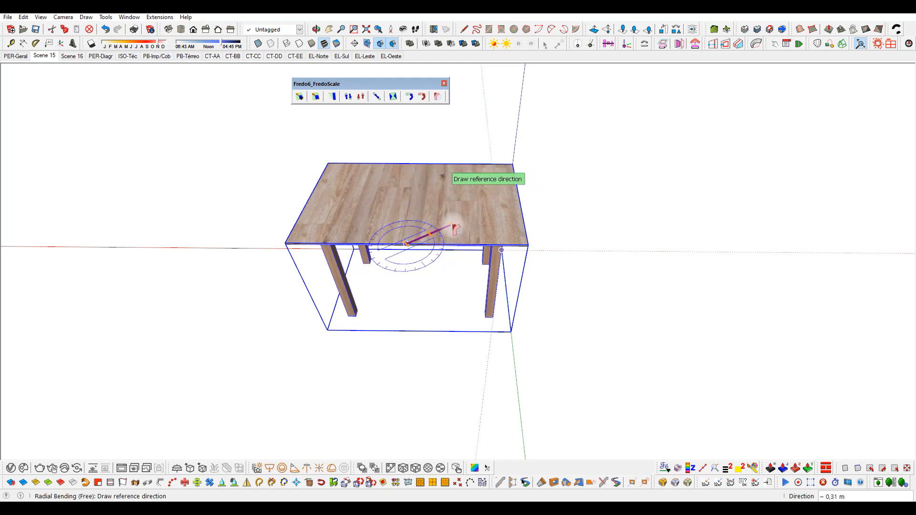
scroll(460, 248, up, 1)
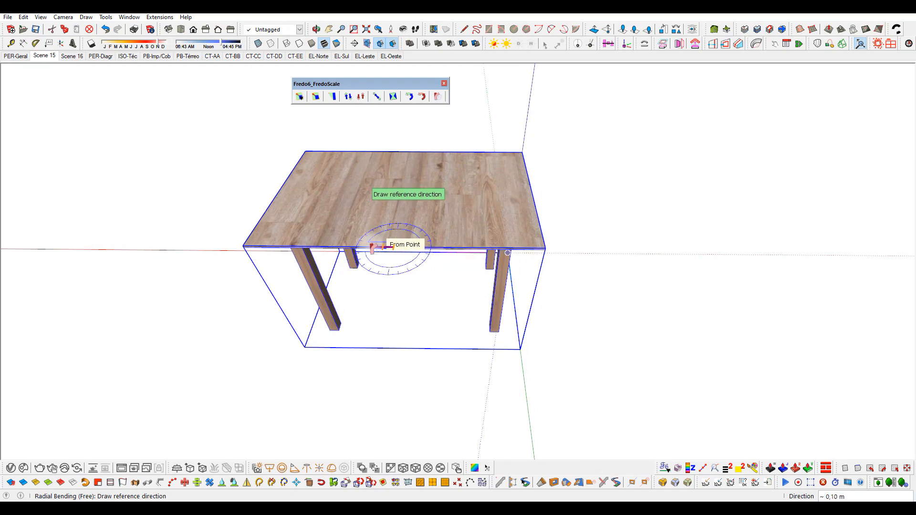
text(,3)
key(Return)
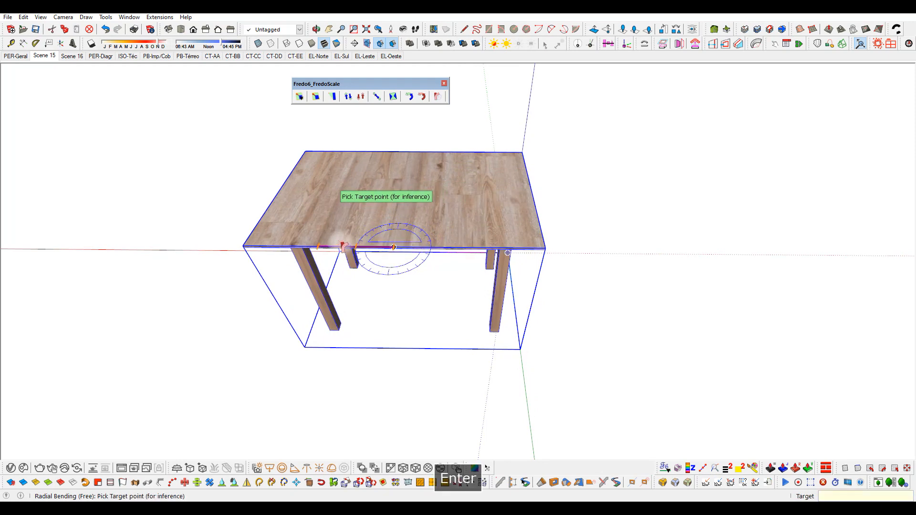
Step: Use the tabletop's front-left corner as target point and bend that half of the table forward horizontally into a curve
scroll(248, 244, up, 1)
click(246, 250)
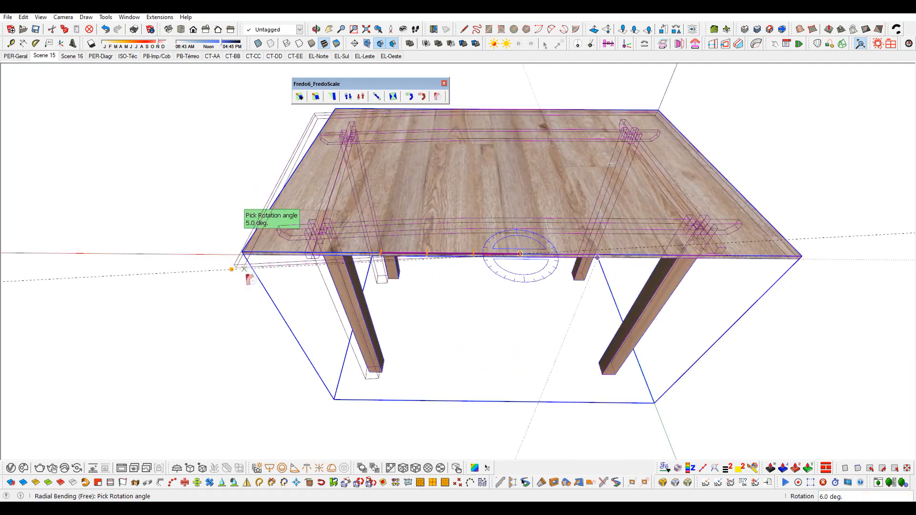
middle_drag(246, 250, 264, 278)
scroll(263, 278, down, 1)
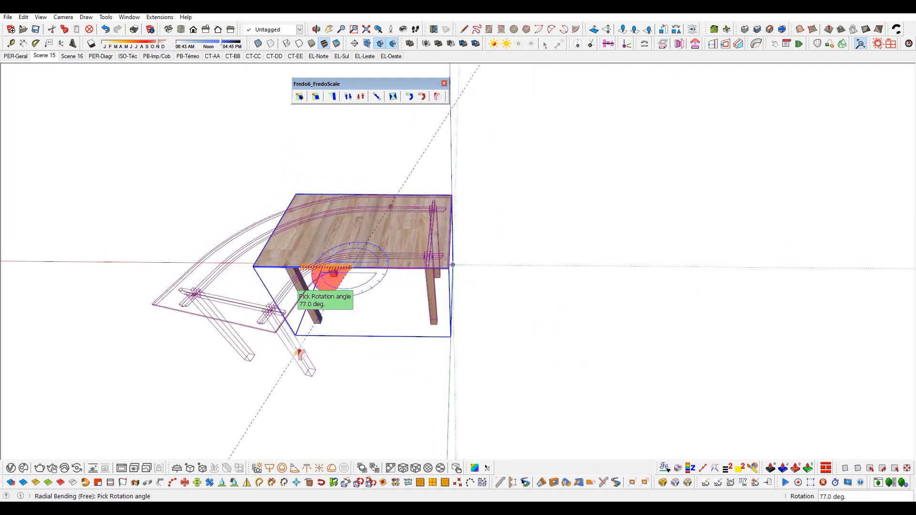
click(326, 357)
Step: Examine the radially bent table from above and below, checking its curved top, apron rails and legs
middle_drag(415, 368, 594, 323)
scroll(293, 223, up, 2)
scroll(527, 290, down, 3)
middle_drag(528, 290, 661, 115)
middle_drag(523, 218, 453, 205)
scroll(451, 197, up, 4)
scroll(453, 205, down, 2)
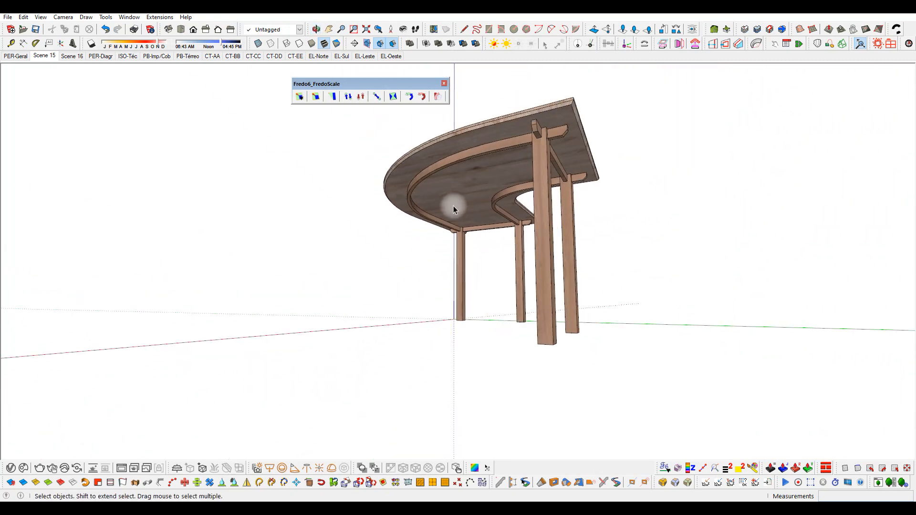
middle_drag(520, 224, 438, 187)
middle_drag(491, 200, 444, 167)
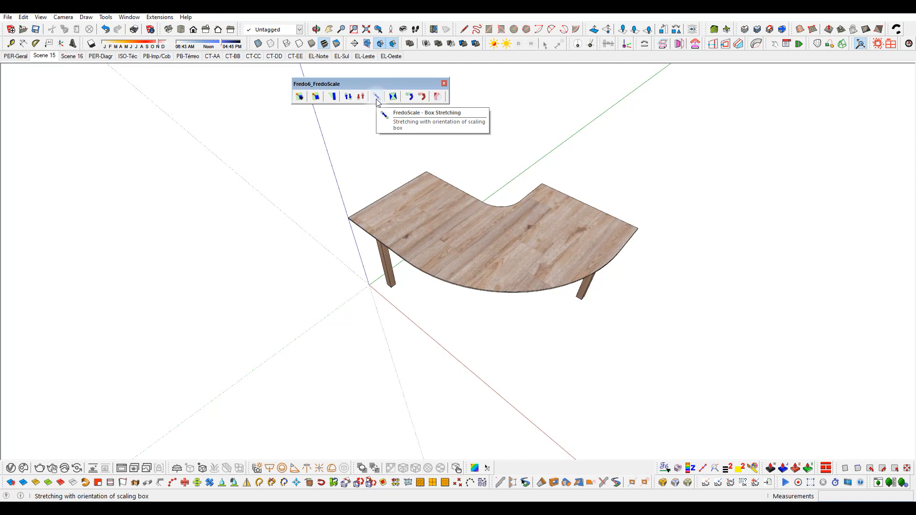
middle_drag(524, 272, 368, 247)
scroll(484, 247, down, 3)
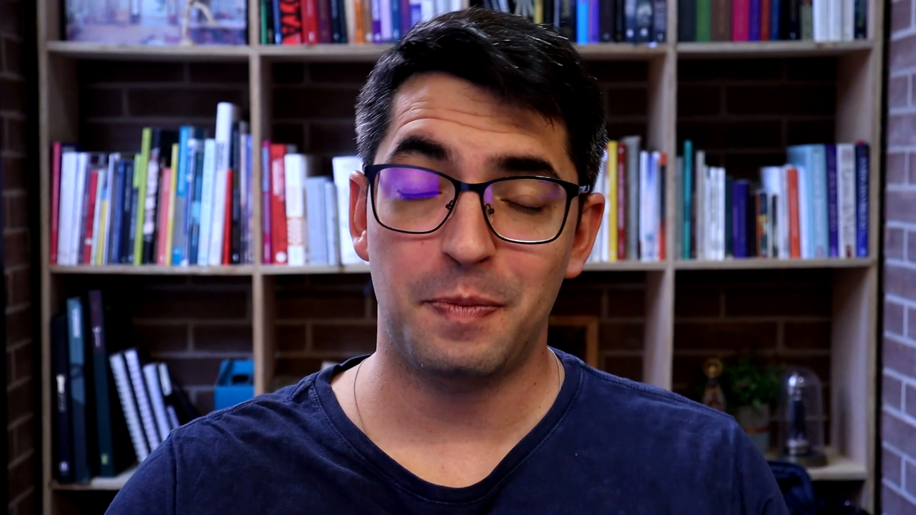